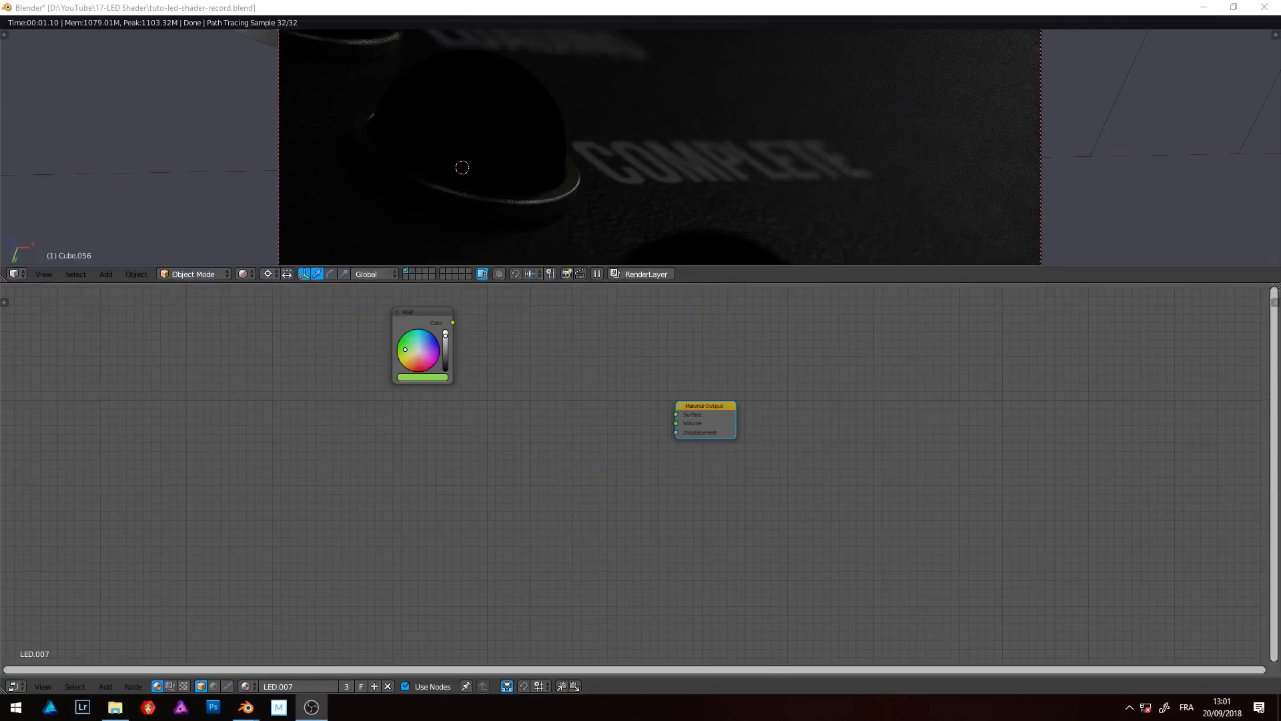
Add an Emission node and connect it to the Surface input of the Material Output
middle_click_drag(572, 457, 571, 517)
key("shift+a")
left_click(550, 492)
type("emi")
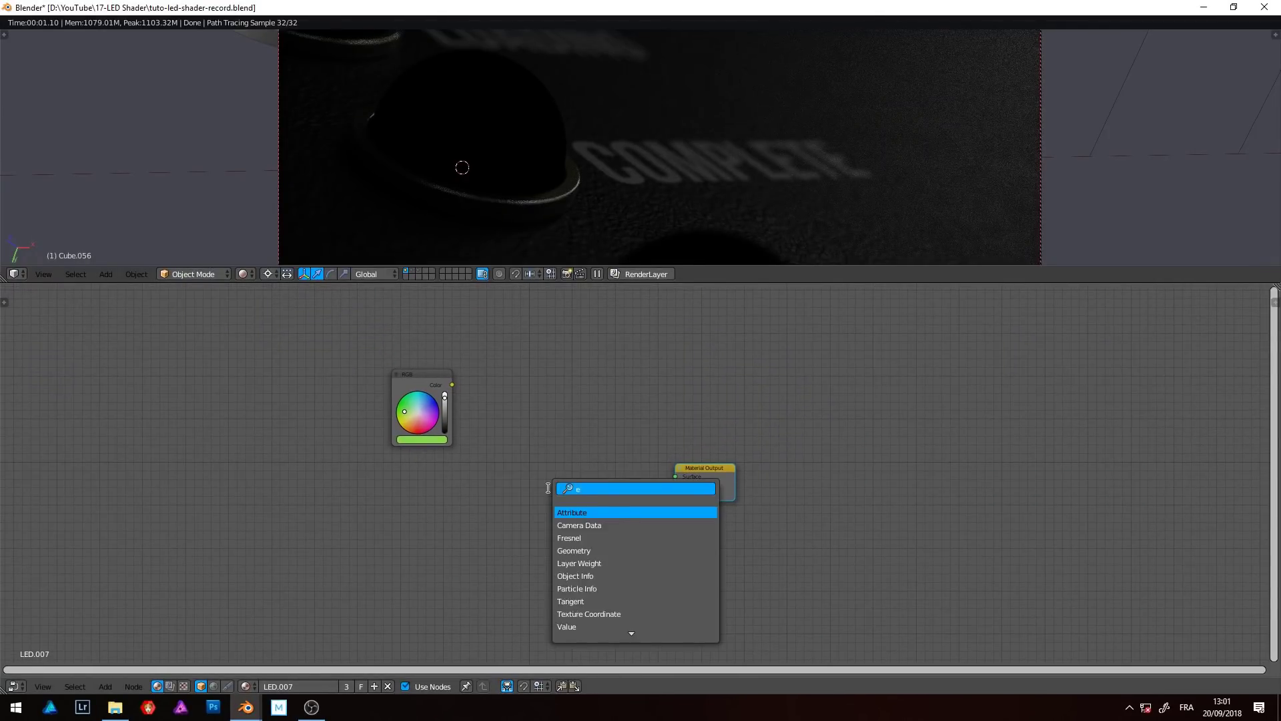
key("Return")
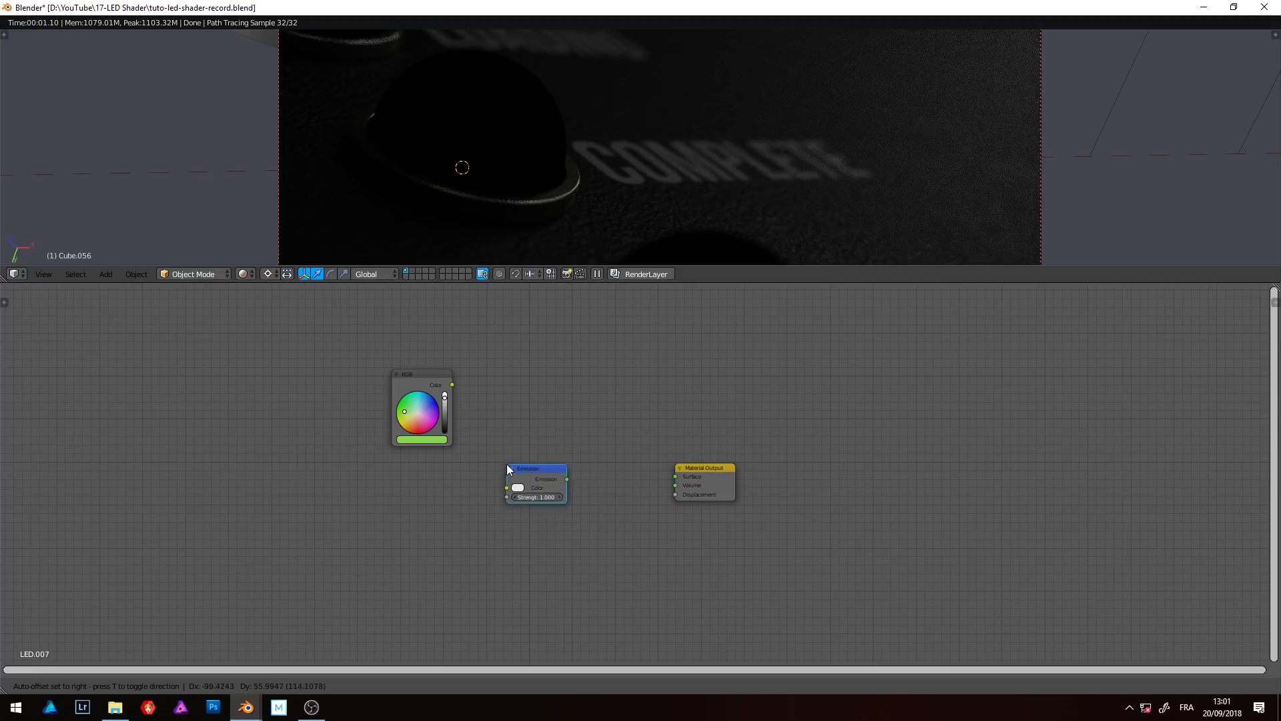
left_click(539, 470)
left_click(544, 471, "ctrl+shift")
scroll(529, 462, "up", 4)
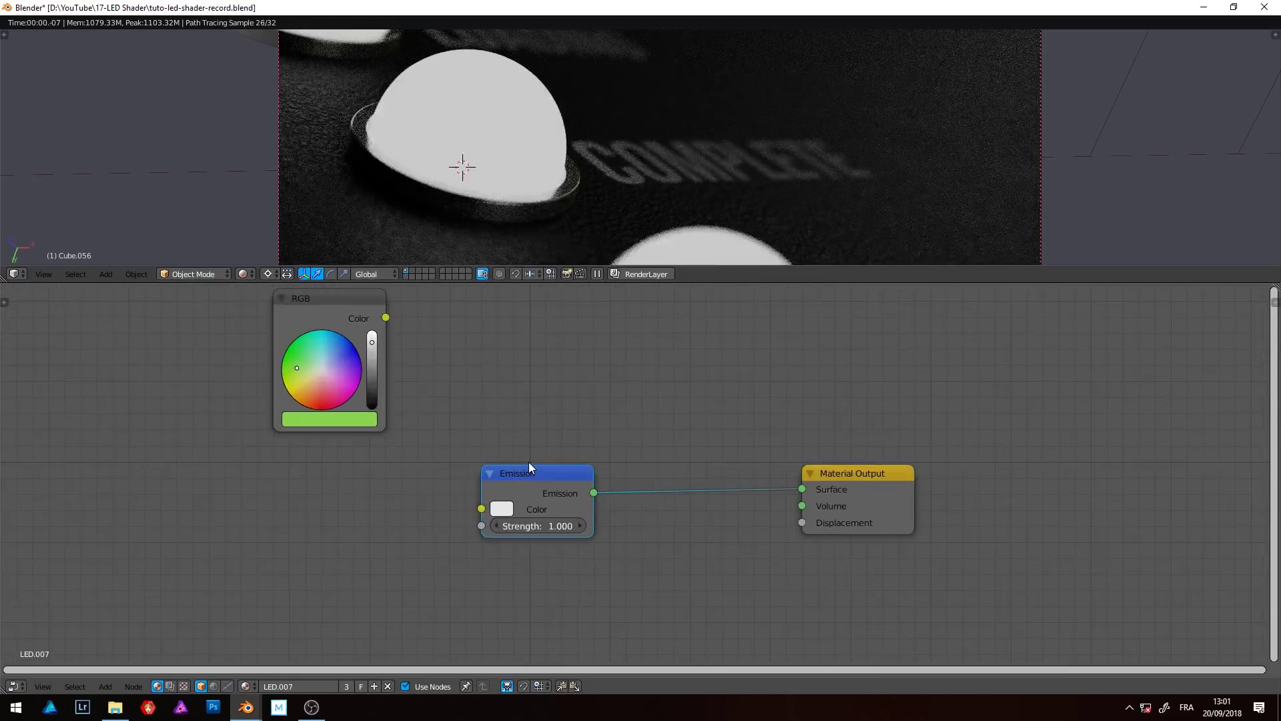
Link the green RGB node to the Emission's Color and set its Strength to 8
left_click_drag(399, 328, 511, 549)
double_click(565, 571)
type("8")
key("Return")
Insert a Mix Shader between the Emission node and the Material Output
key("shift+a")
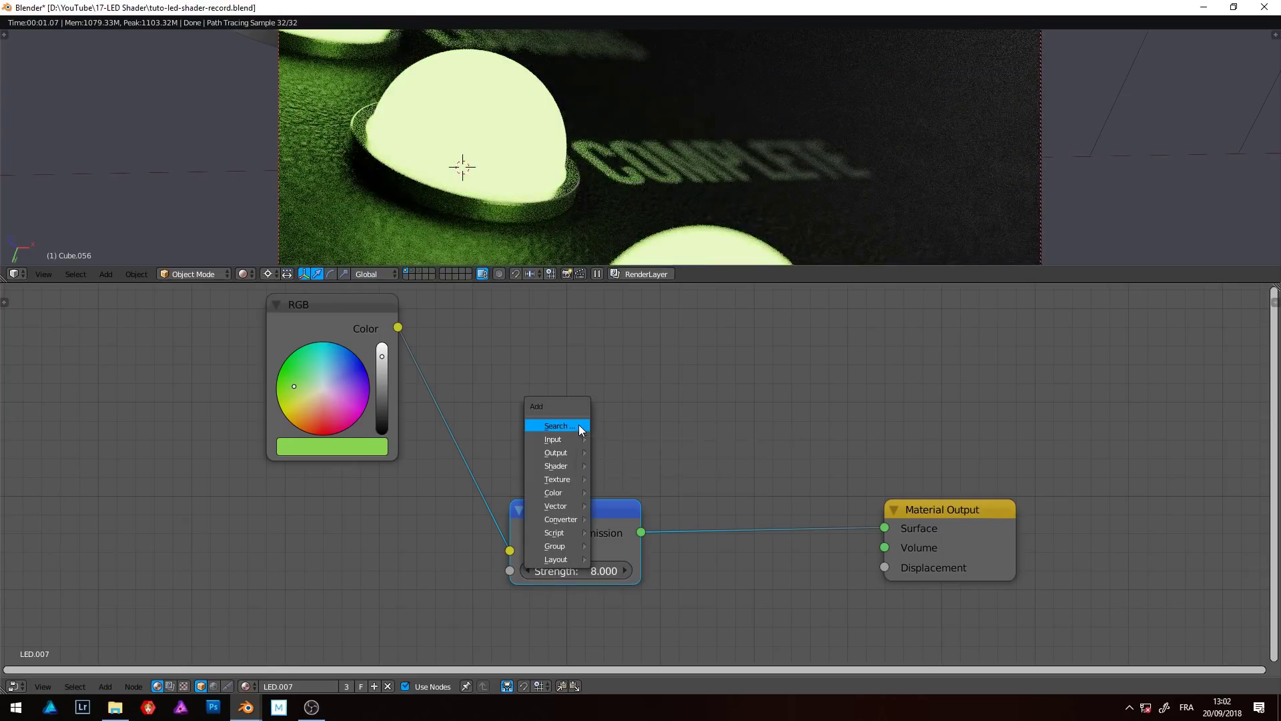
left_click(579, 425)
type("mix")
key("Return")
left_click(701, 487)
Add a Light Path node and link its Is Camera Ray output to the Mix Shader's Fac
middle_click_drag(560, 460, 568, 409)
key("shift+a")
left_click(568, 409)
type("li")
key("Return")
left_click(427, 470)
left_click_drag(426, 471, 720, 482)
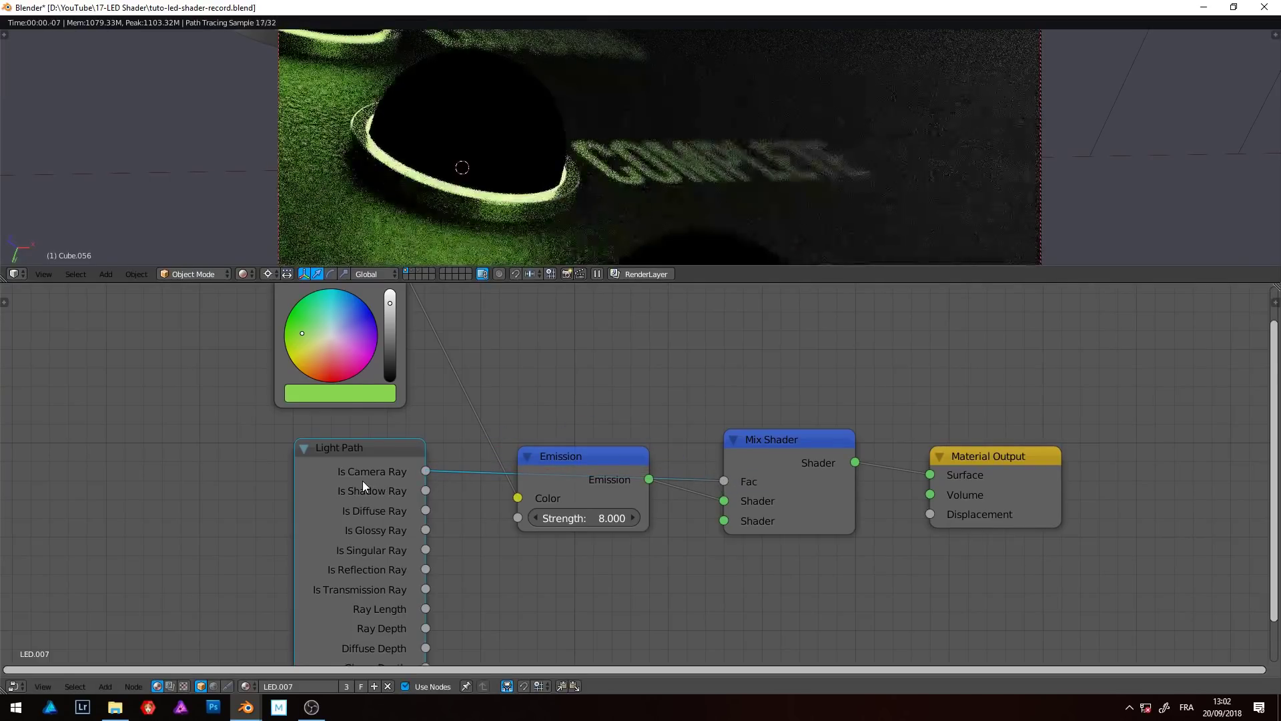
Hide the unused sockets of the Light Path node and place it just above the Emission node
key("ctrl+h")
left_click_drag(364, 470, 585, 426)
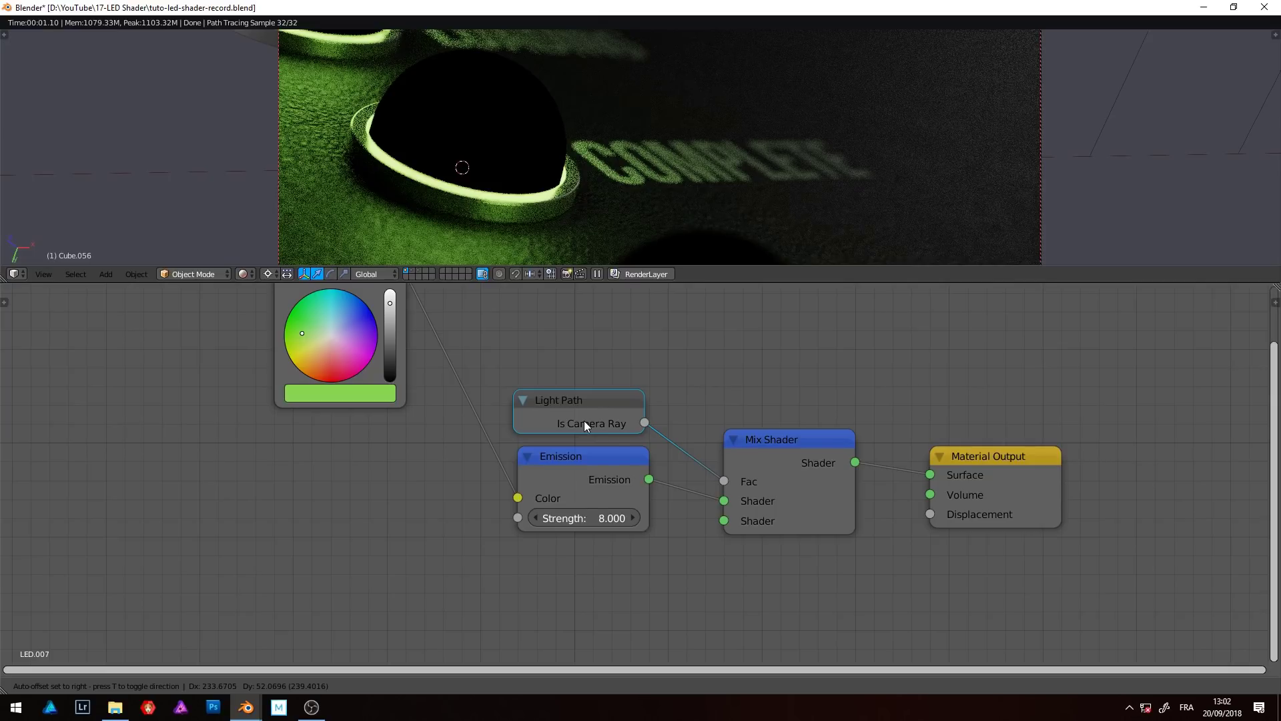
left_click_drag(584, 420, 586, 420)
Duplicate the Emission node below the original, feed it the RGB color, and link it to the Mix Shader's second Shader input
left_click(568, 466)
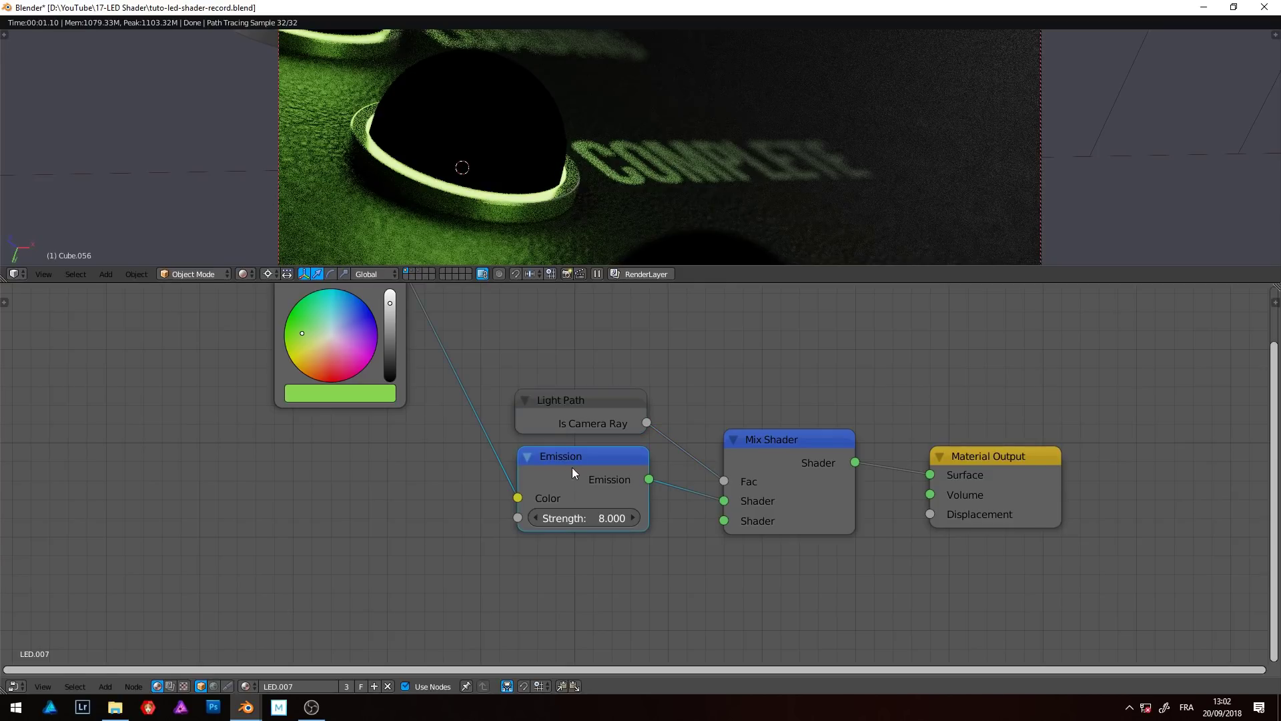
key("shift+d")
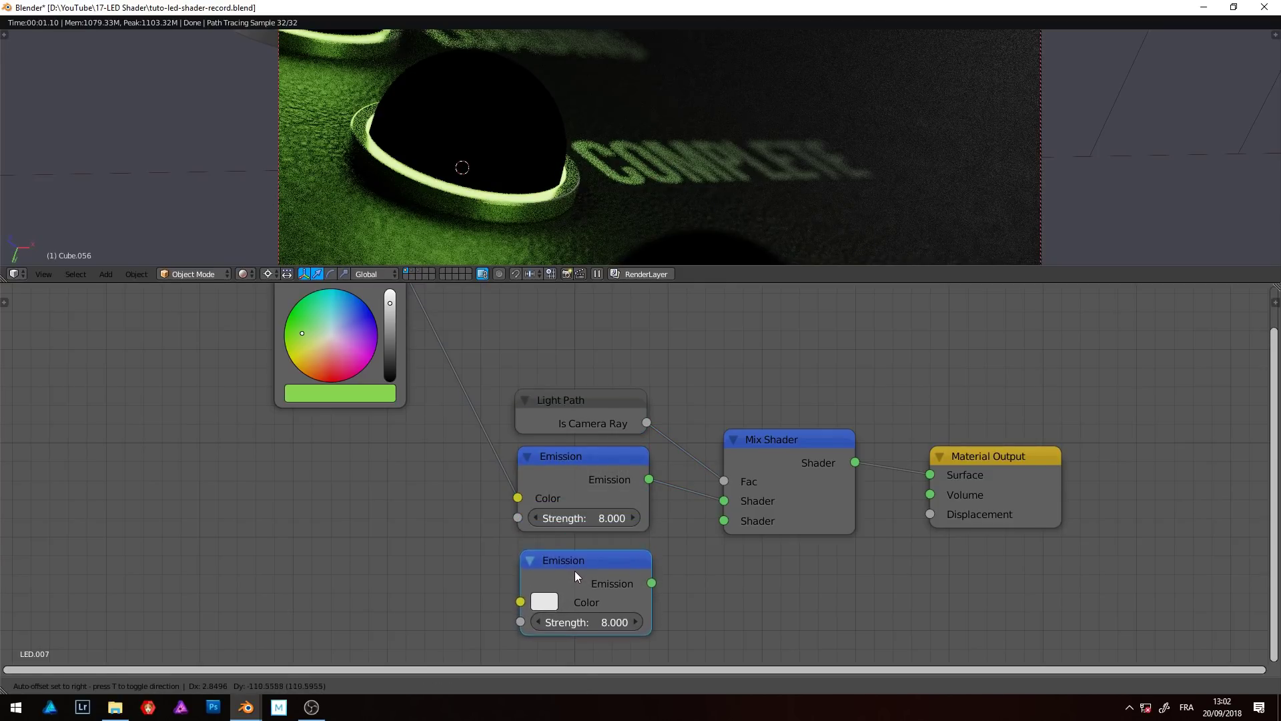
left_click(572, 573)
middle_click_drag(411, 342, 408, 372)
left_click_drag(405, 312, 514, 634)
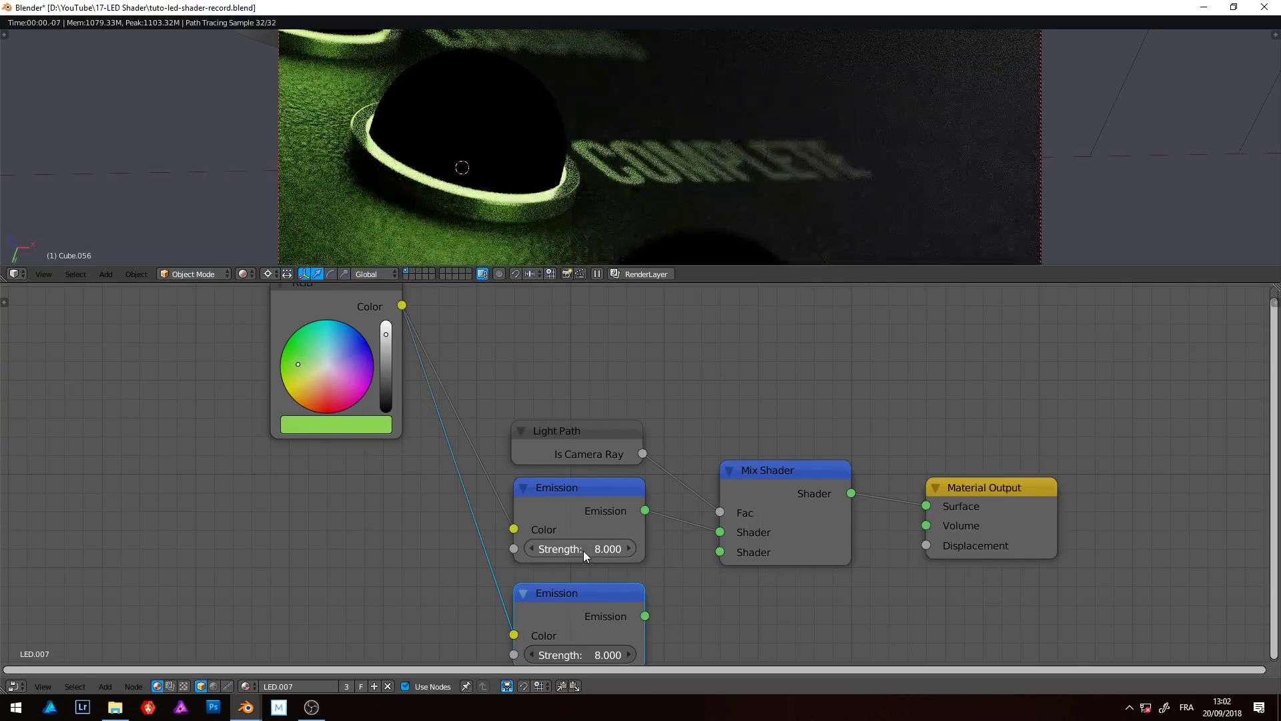
left_click_drag(645, 616, 719, 551)
Insert a MixRGB node between the RGB color and the lower Emission node
middle_click_drag(363, 595, 438, 522)
key("shift+a")
left_click(438, 517)
type("mix")
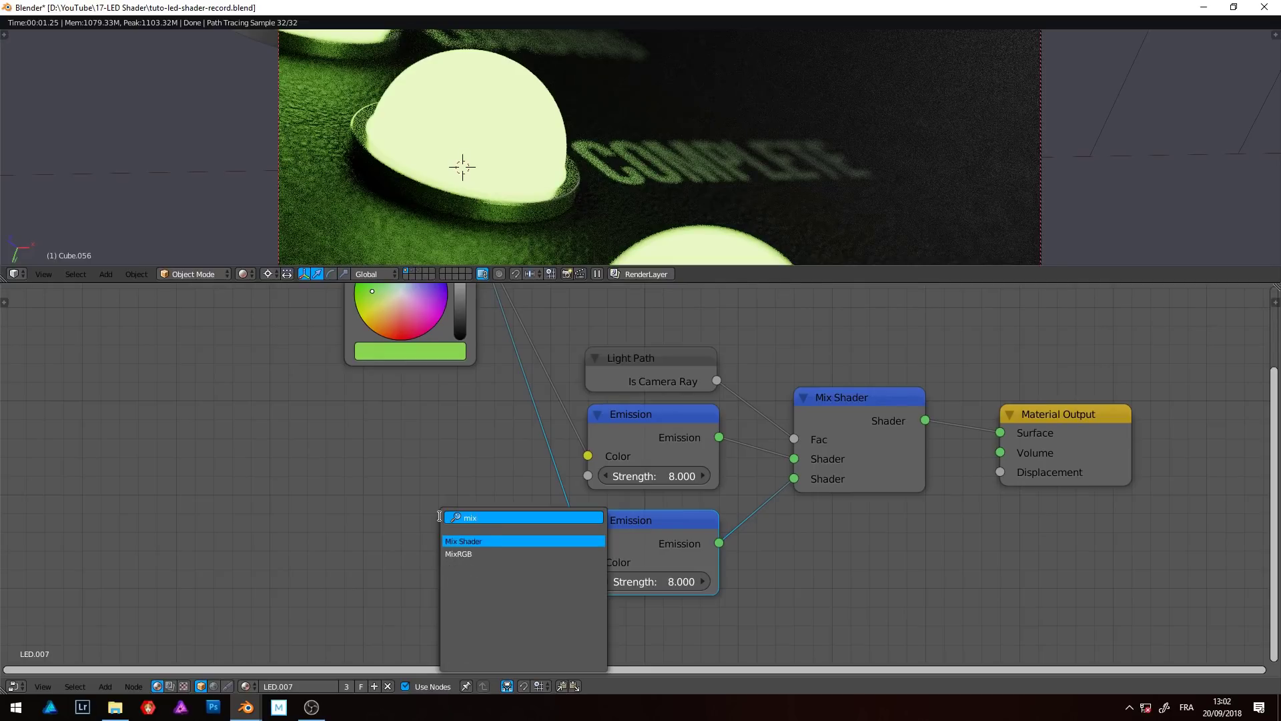
key("Return")
left_click(462, 491)
left_click_drag(602, 512, 638, 522)
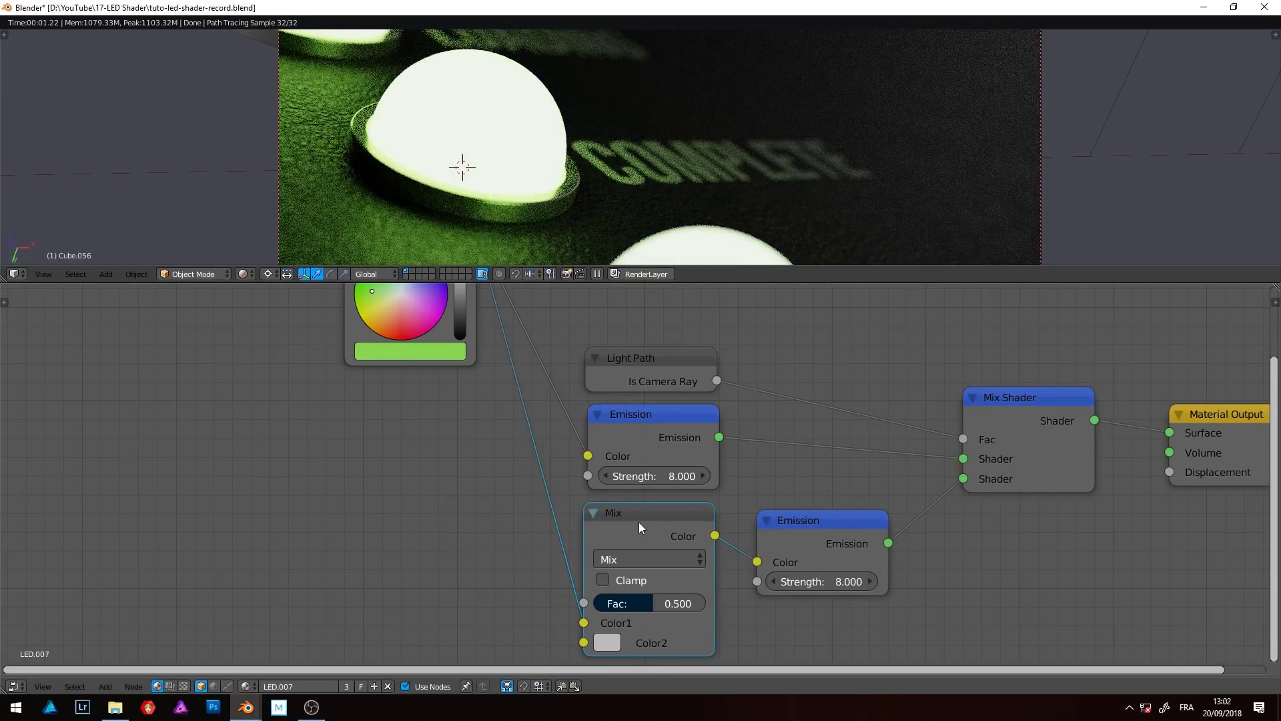
Move the RGB link to Color2 of the Mix node and set Color1 to black
mouse_move(584, 625)
left_mouse_down()
mouse_move(558, 627)
mouse_move(564, 617)
mouse_move(584, 643)
left_mouse_up()
left_click(605, 619)
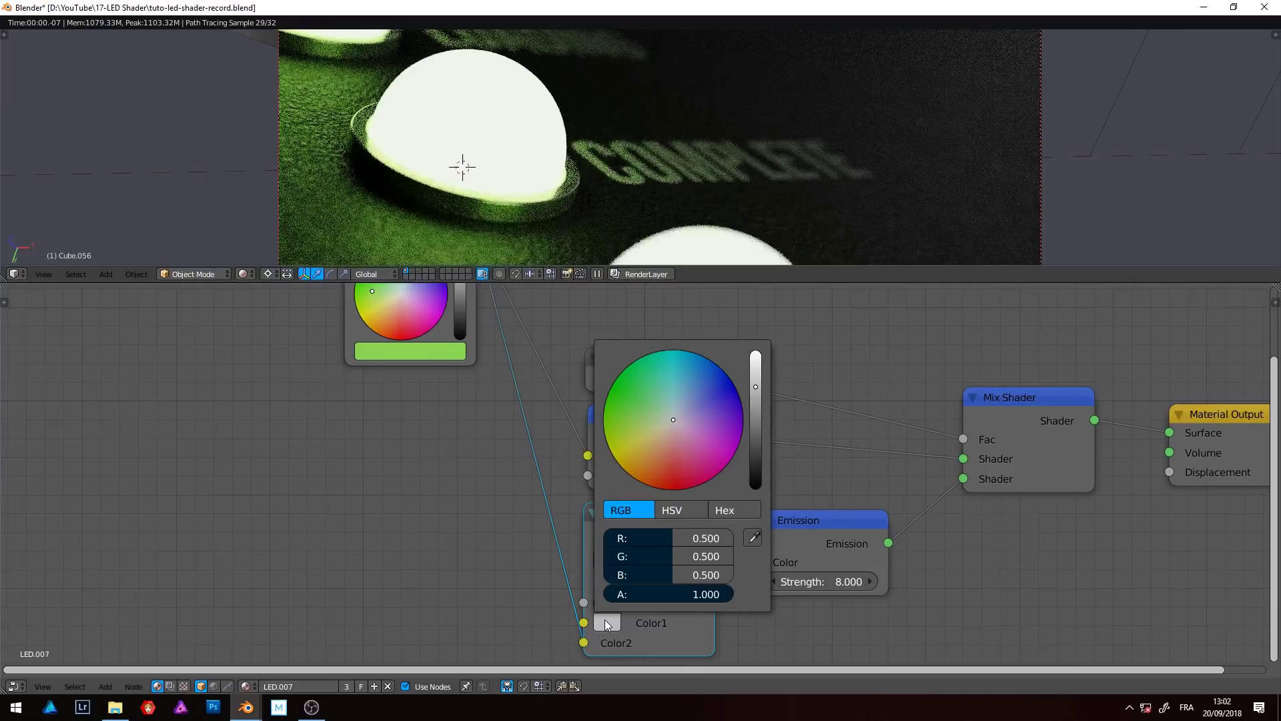
left_click_drag(756, 476, 756, 491)
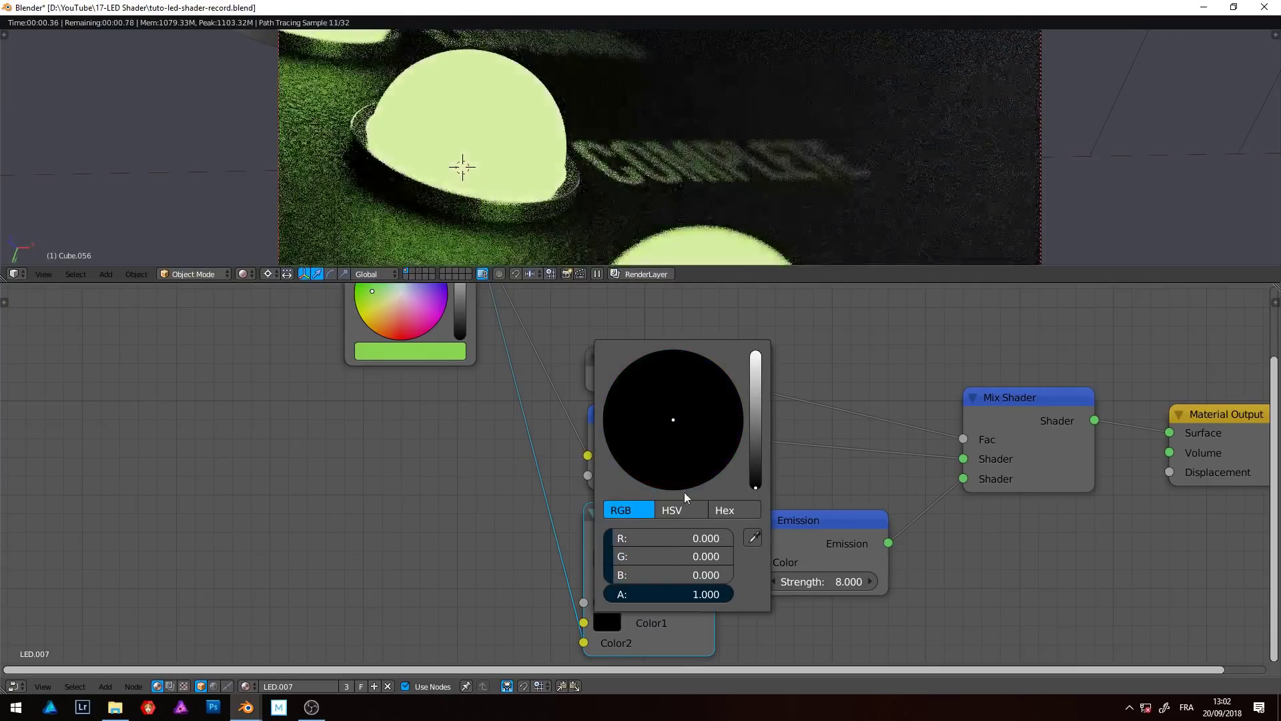
Add a Layer Weight node and link its Facing output to the color Mix node's Fac
key("shift+a")
left_click(384, 536)
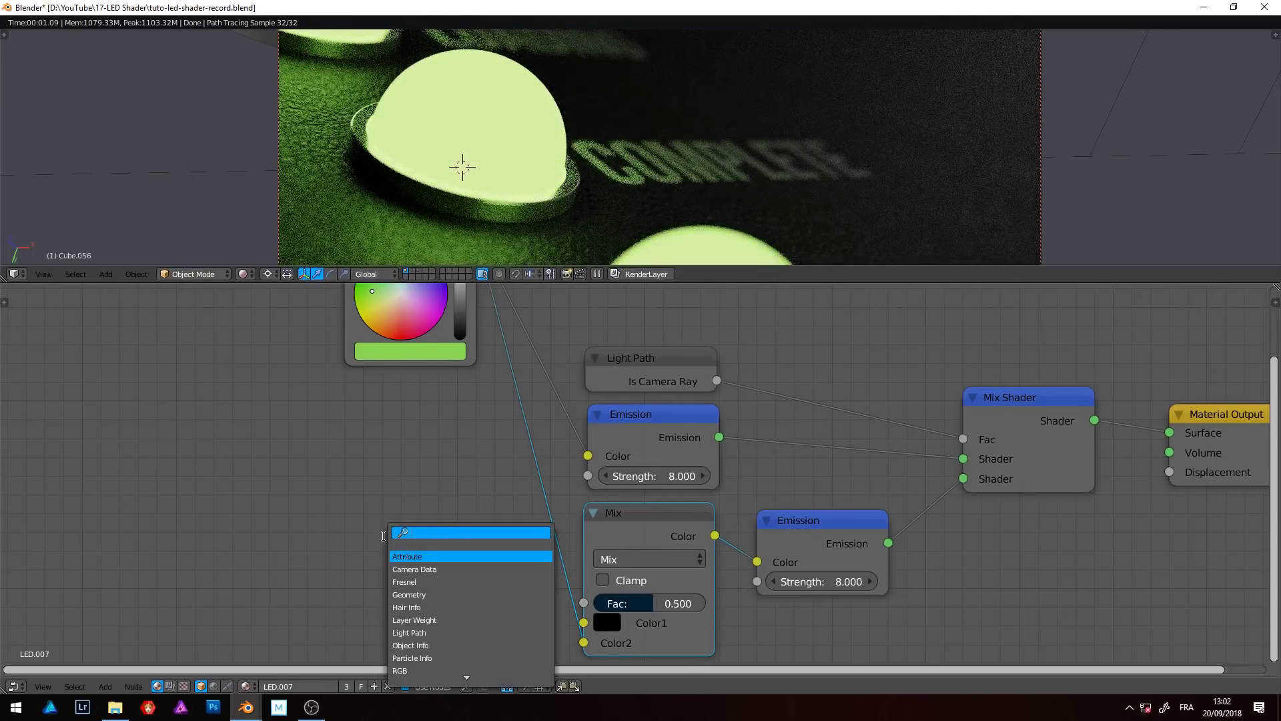
type("layer")
key("Return")
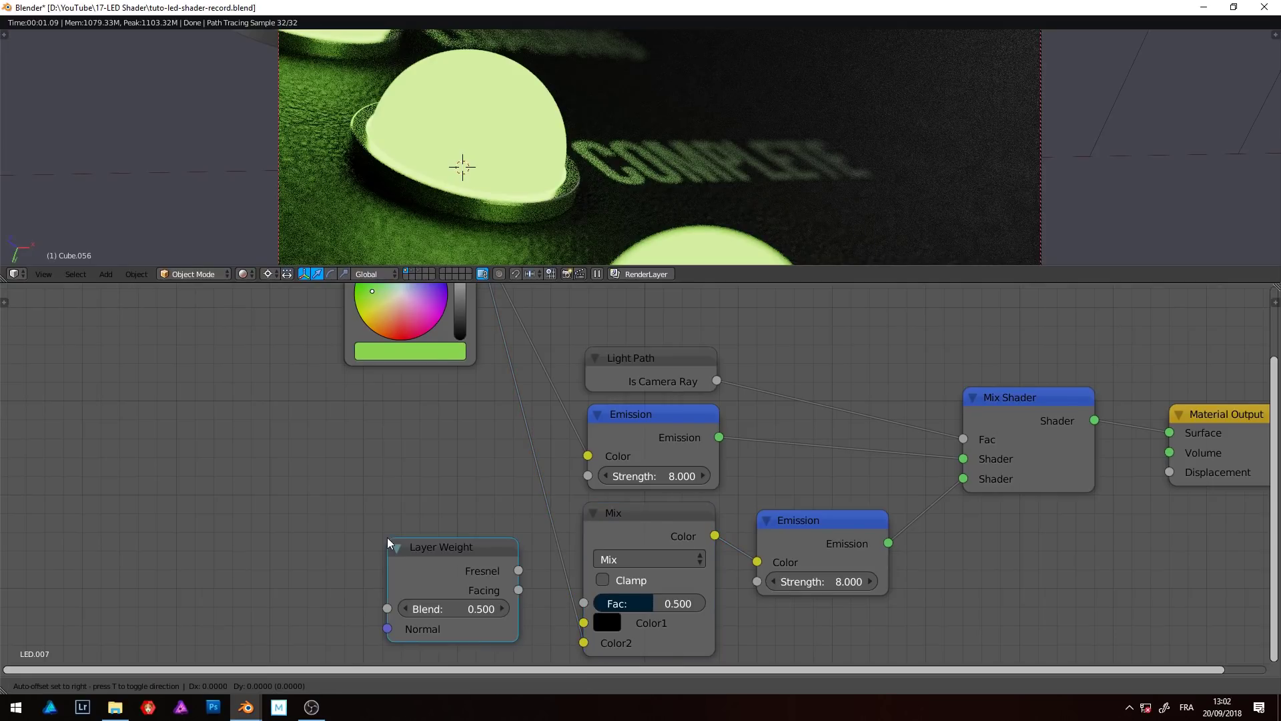
left_click(42, 536)
left_click_drag(172, 588, 583, 603)
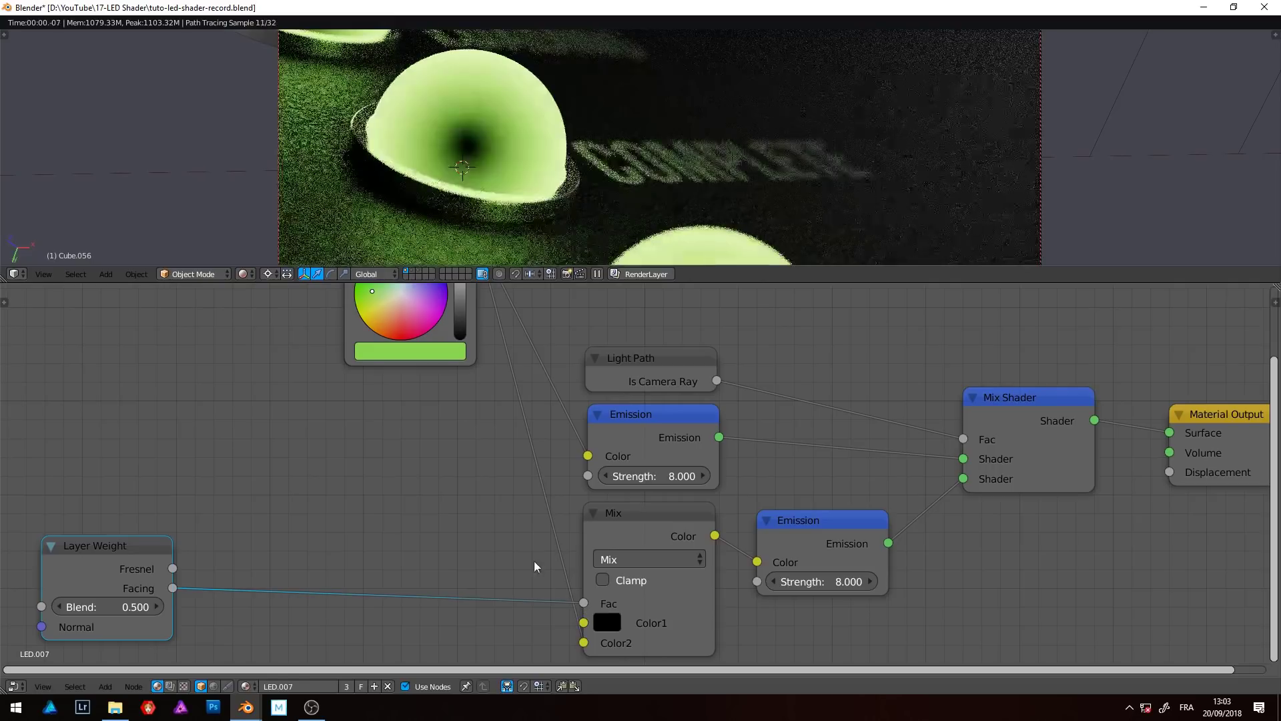
Insert an Invert node between the Layer Weight's Facing output and the color Mix node
key("shift+a")
left_click(365, 441)
type("inv")
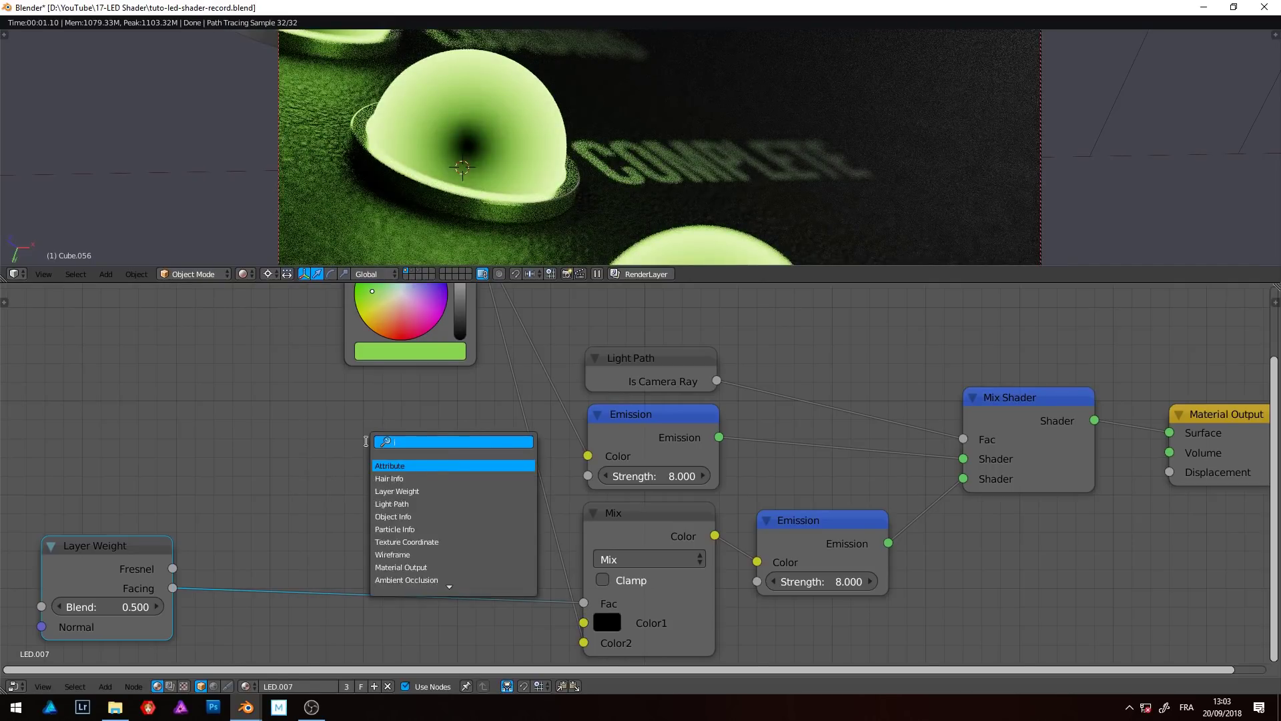
key("Return")
left_click(235, 543)
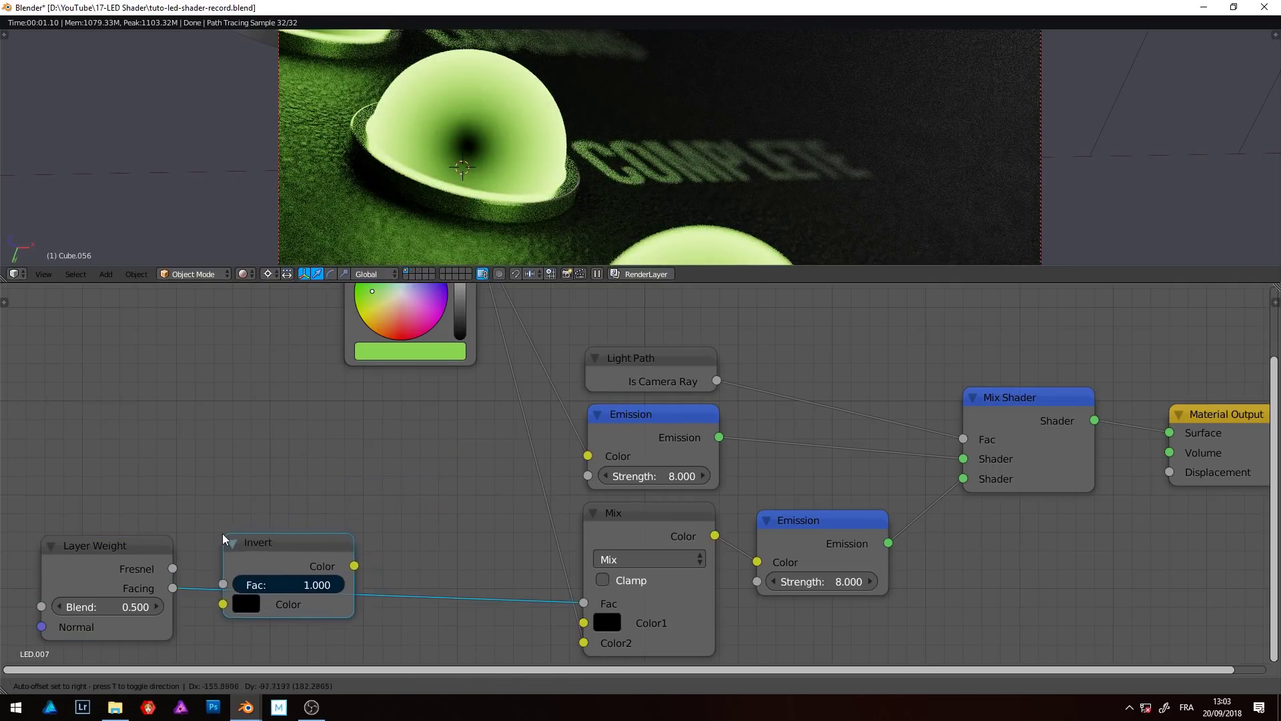
Insert an RGB Curves node after the Invert node, bend its curve downward, and raise its start point to Y 0.0625
key("shift+a")
left_click(423, 463)
type("curv")
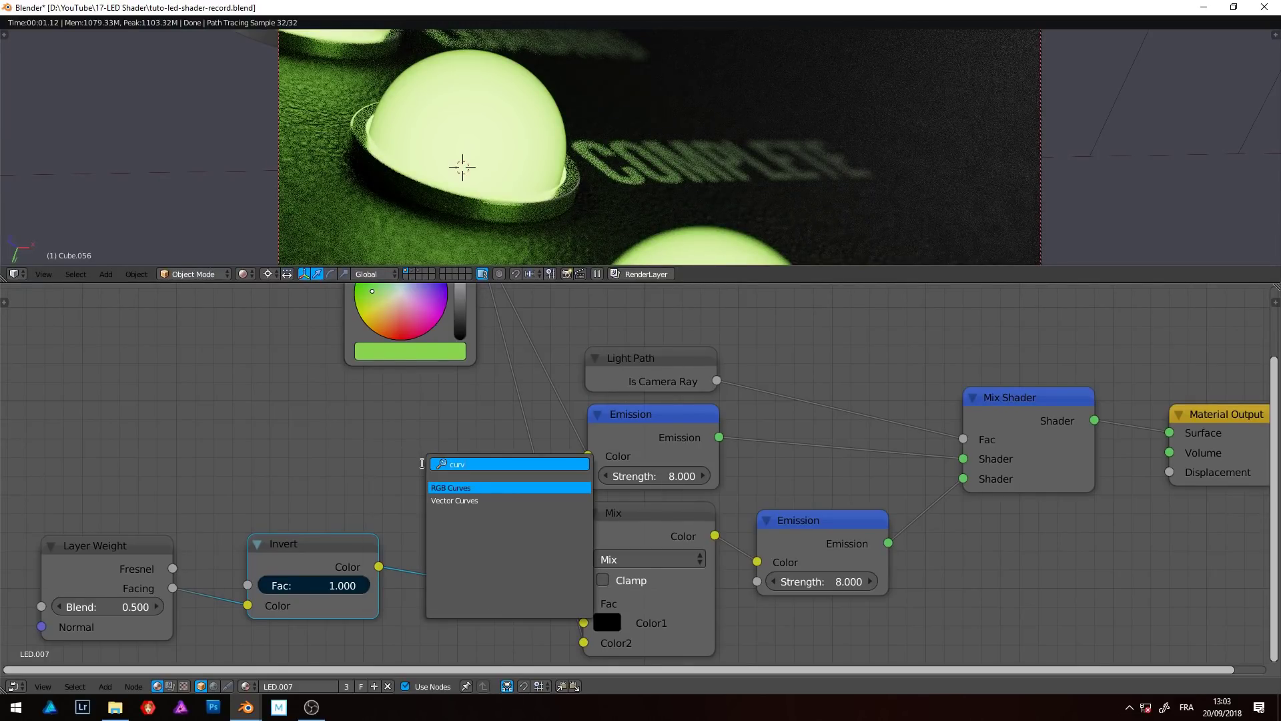
key("Return")
left_click(402, 503)
middle_click_drag(552, 503, 501, 376)
left_click_drag(511, 518, 543, 543)
left_click_drag(411, 591, 410, 582)
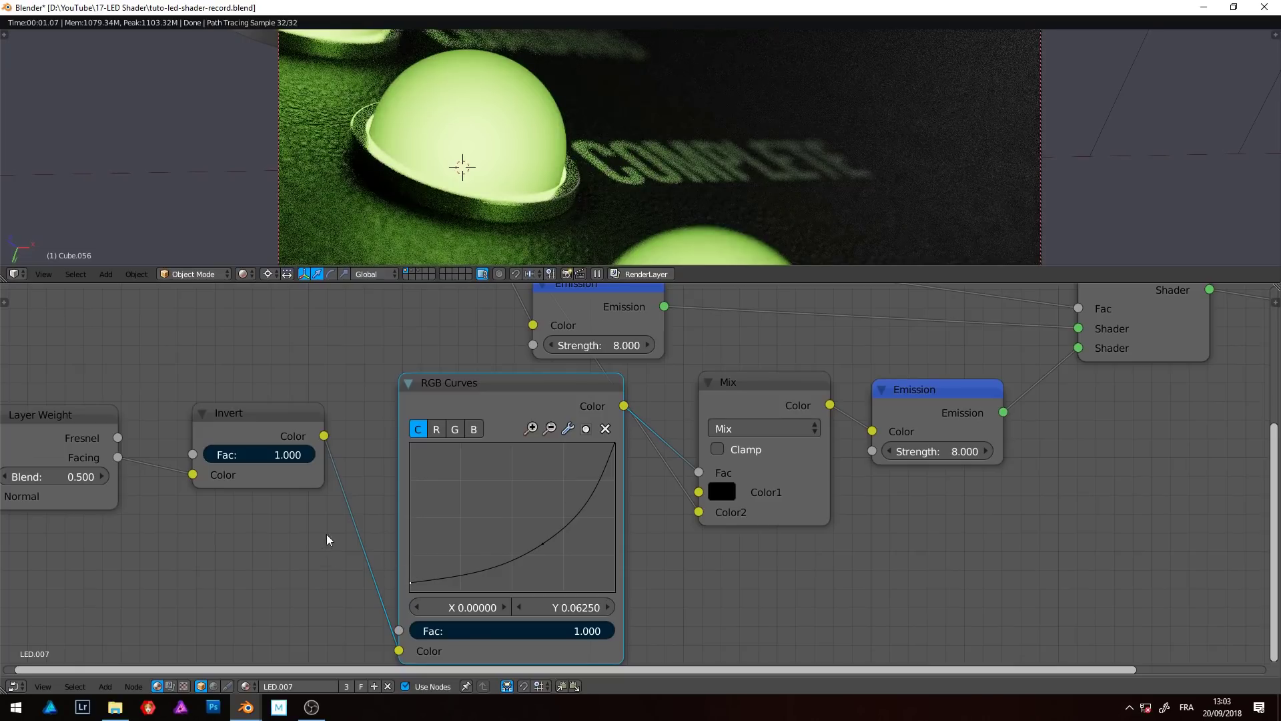
Duplicate the Mix Shader and insert the copy between the lower Emission and the final Mix Shader
middle_click_drag(665, 520, 313, 579)
left_click(796, 405)
key("shift+d")
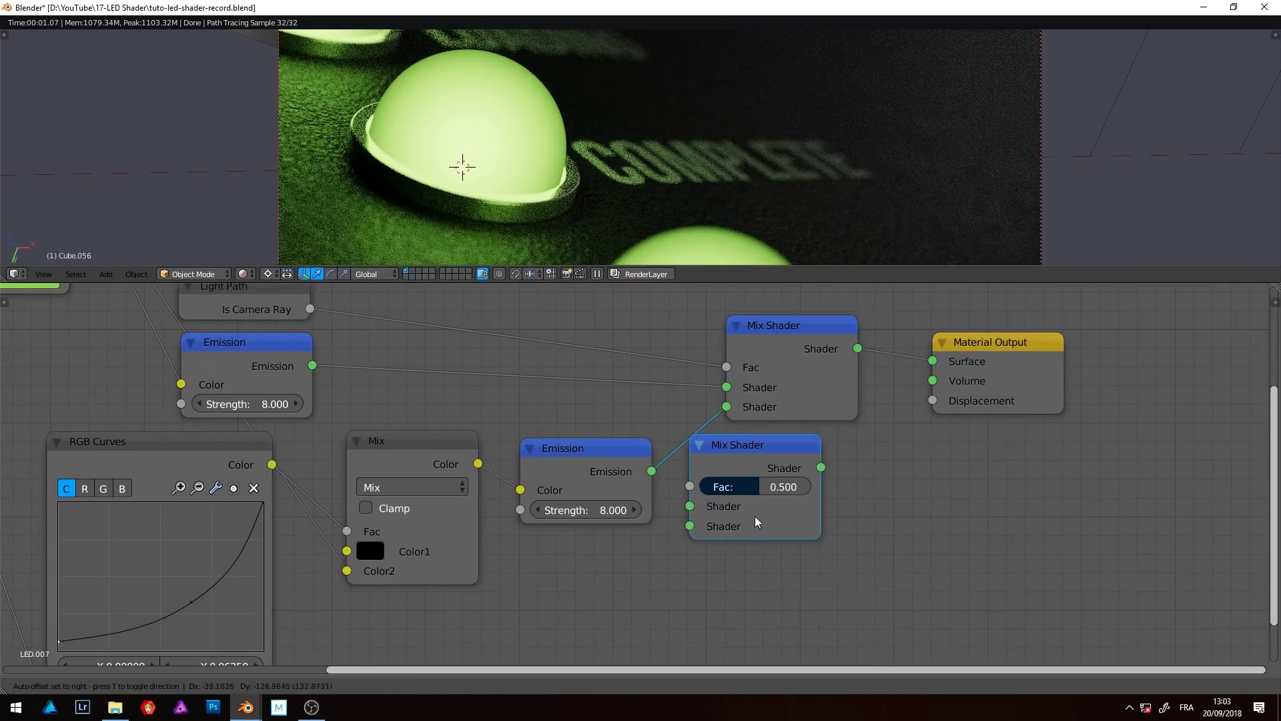
left_click(798, 505)
left_click_drag(793, 448, 806, 548)
middle_click_drag(776, 579, 806, 470)
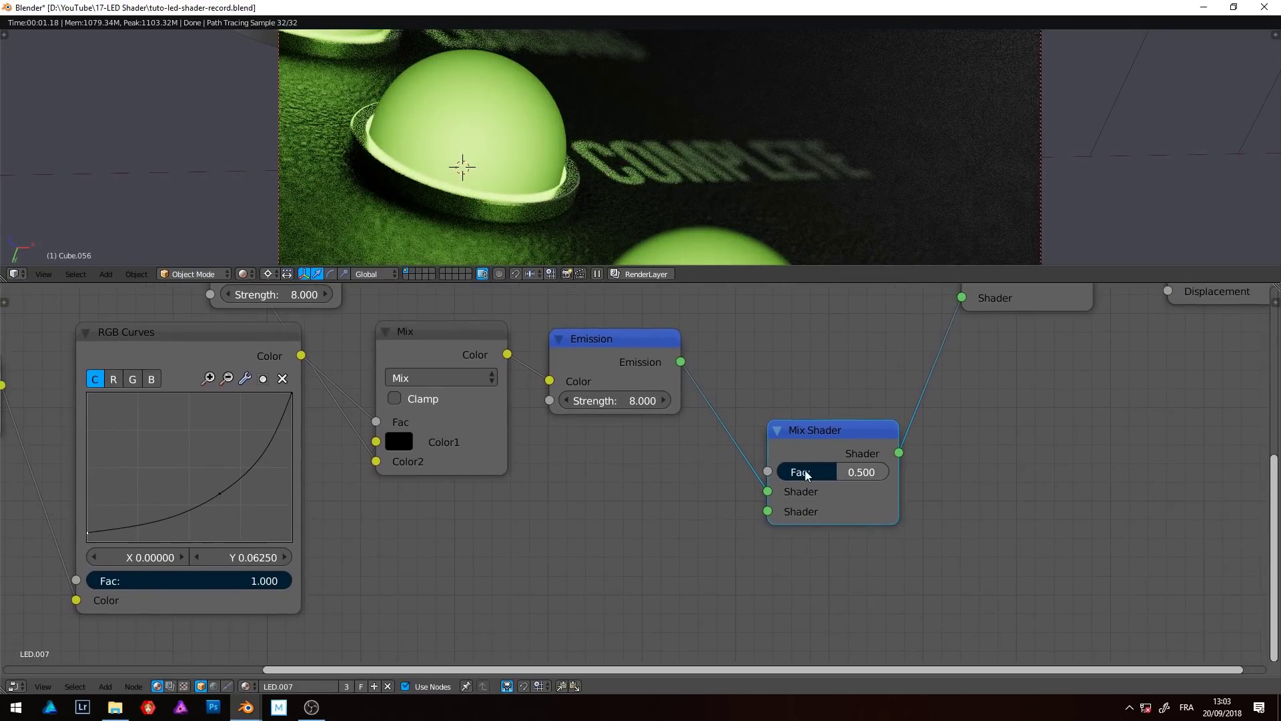
Add a Glossy BSDF node below the lower Emission node
key("shift+a")
left_click(654, 498)
type("glo")
key("Return")
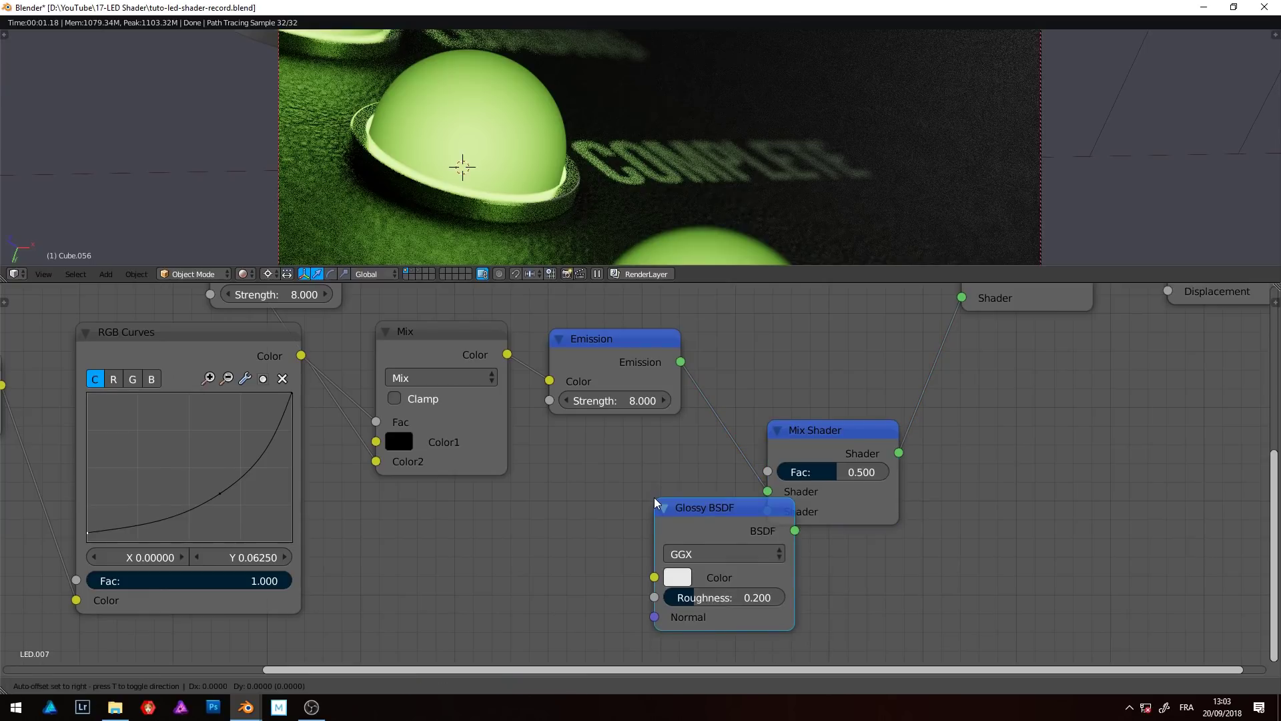
left_click(554, 528)
Set the Glossy BSDF to Multiscatter GGX with Roughness 0.020 and link it to the new Mix Shader's second Shader input
left_click(626, 584)
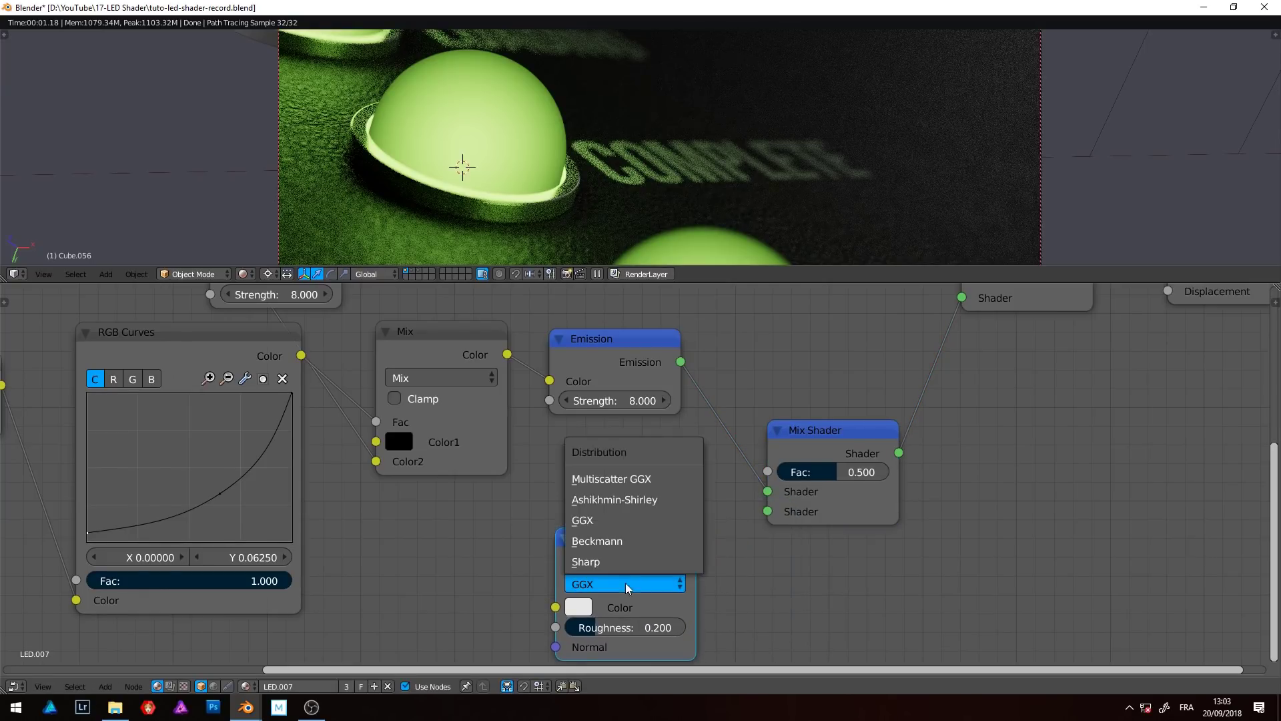
left_click(663, 480)
left_click_drag(696, 561, 768, 511)
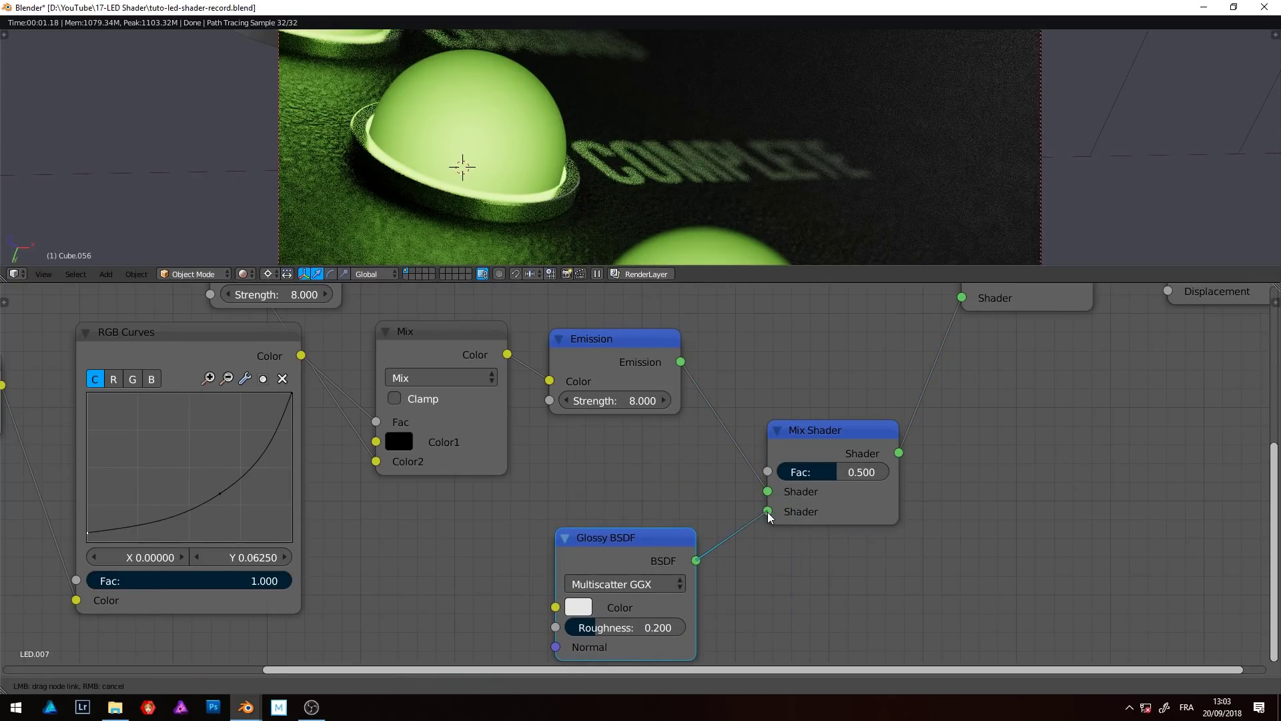
left_click(657, 627)
type("0.2")
key("Return")
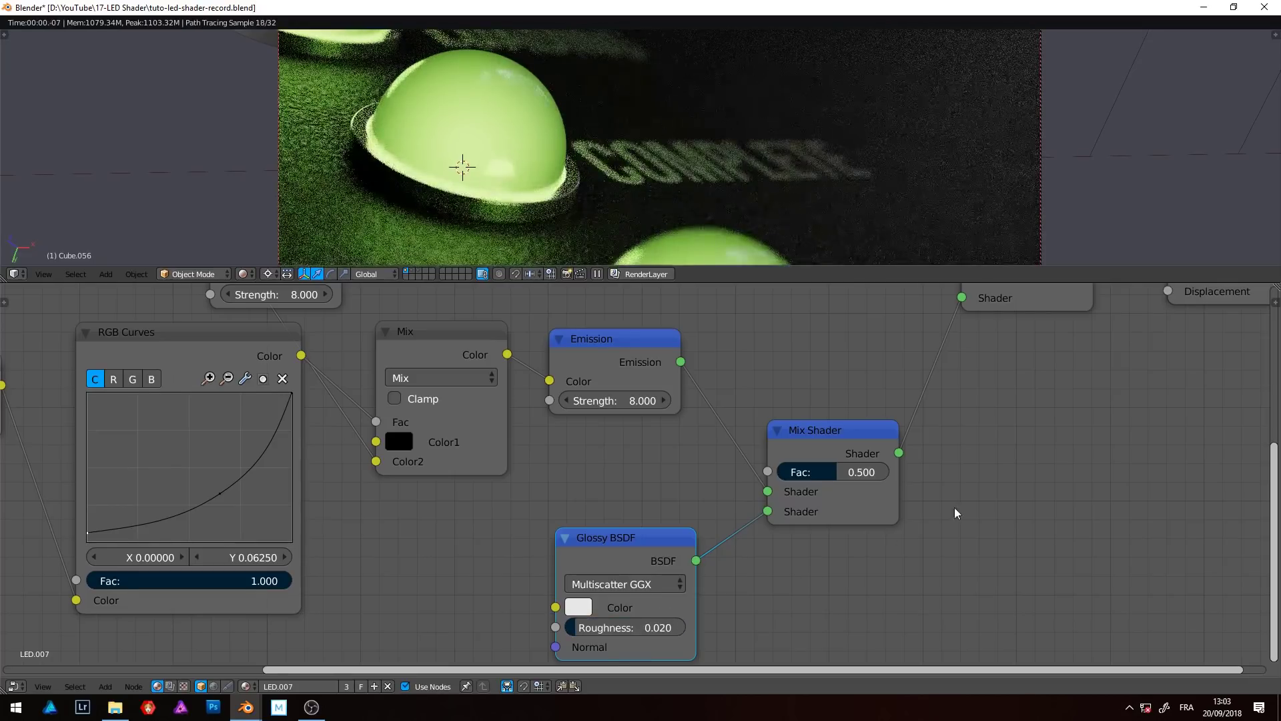
Link the Layer Weight's Fresnel output to the Fac of the glossy Mix Shader
middle_click_drag(779, 572, 840, 530)
key("shift+a")
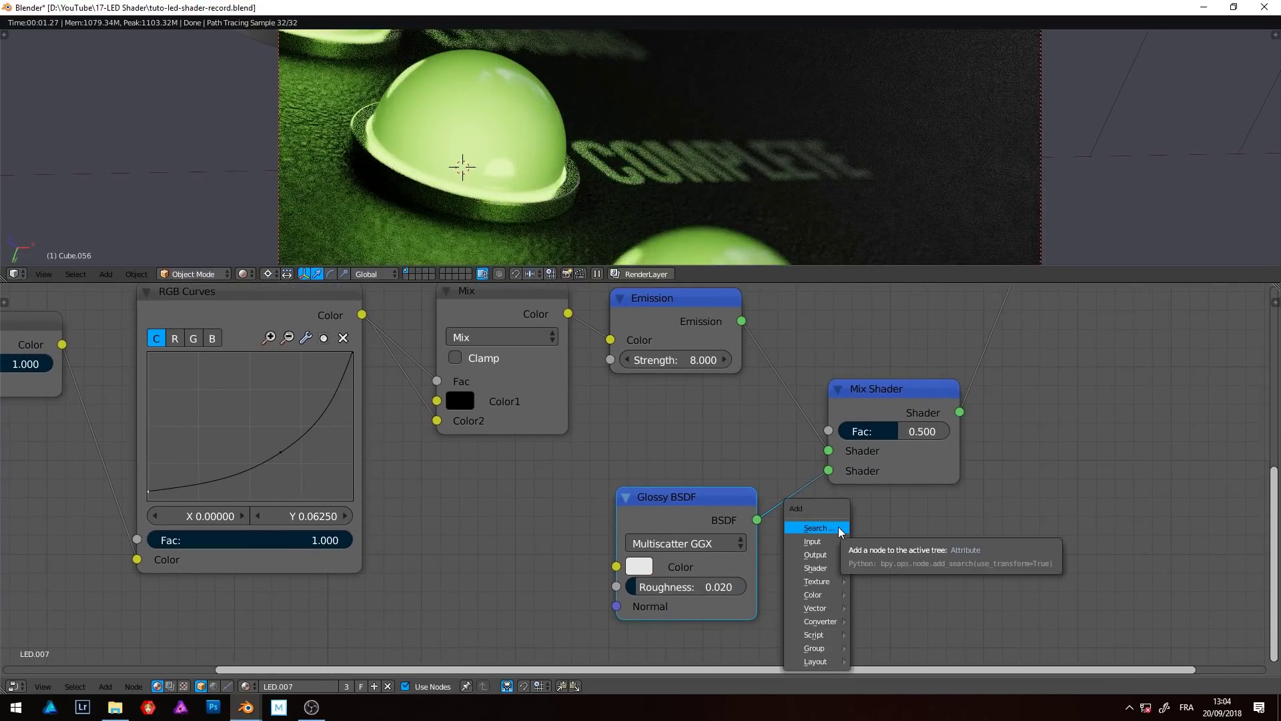
scroll(522, 495, "down", 2)
left_click_drag(70, 394, 728, 451)
Insert an RGB Curves node on the Fresnel link and bend its curve upward with a point at about X 0.377, Y 0.65
key("shift+a")
left_click(534, 542)
type("cur")
key("Return")
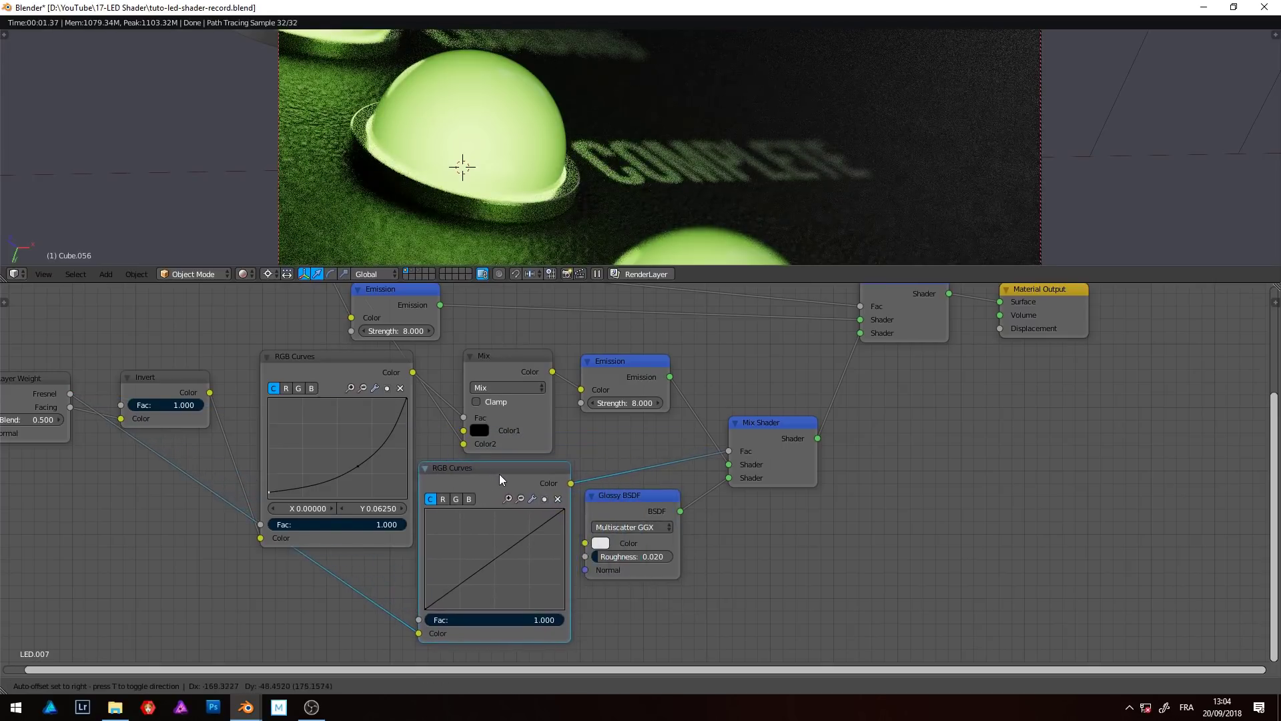
left_click(504, 470)
left_click_drag(493, 562, 486, 542)
Shift the Glossy BSDF aside and route the Fresnel link under the first RGB Curves node with two reroute points
left_click_drag(651, 498, 668, 509)
scroll(763, 534, "down", 2)
left_click_drag(425, 572, 401, 586, "shift")
key("g")
left_click(242, 591)
left_click_drag(175, 460, 208, 440, "shift")
key("g")
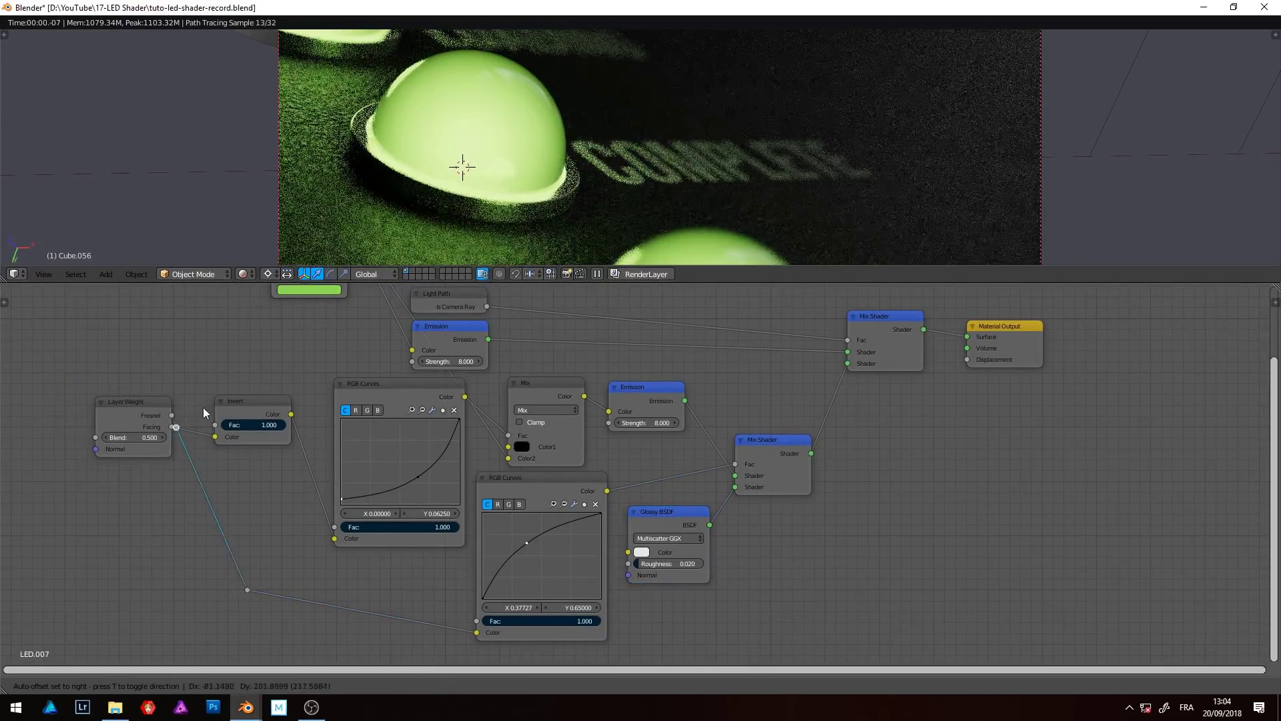
left_click(223, 399)
key("a")
Tidy the first RGB Curves and RGB nodes, and move the Light Path and upper Emission beside the final Mix Shader
scroll(315, 570, "down", 2)
scroll(315, 568, "down", 1)
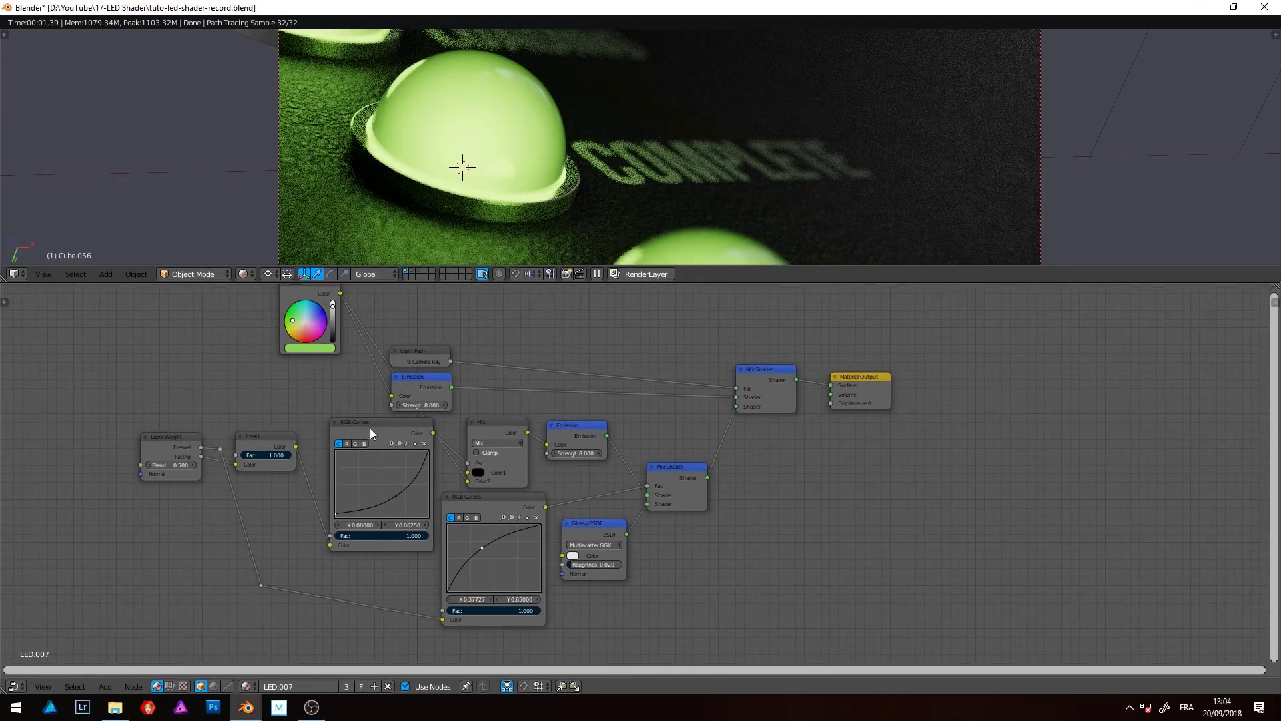
left_click_drag(370, 427, 358, 444)
left_click_drag(305, 295, 304, 359)
left_click(419, 354)
left_click_drag(420, 355, 665, 363)
Route the RGB color link to the Mix node's Color2 with two reroute points
left_click_drag(379, 387, 389, 403, "shift")
key("g")
left_click(463, 392)
left_click_drag(451, 467, 478, 471, "shift")
key("g")
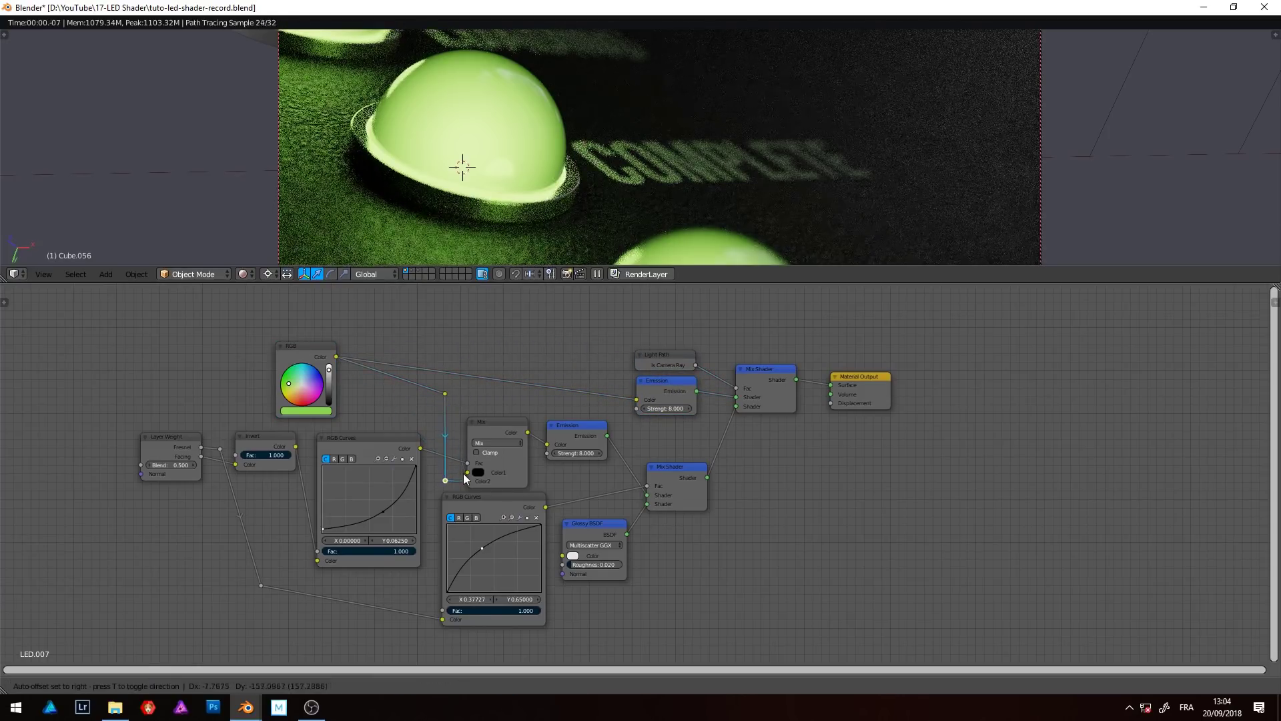
left_click(463, 474)
key("a")
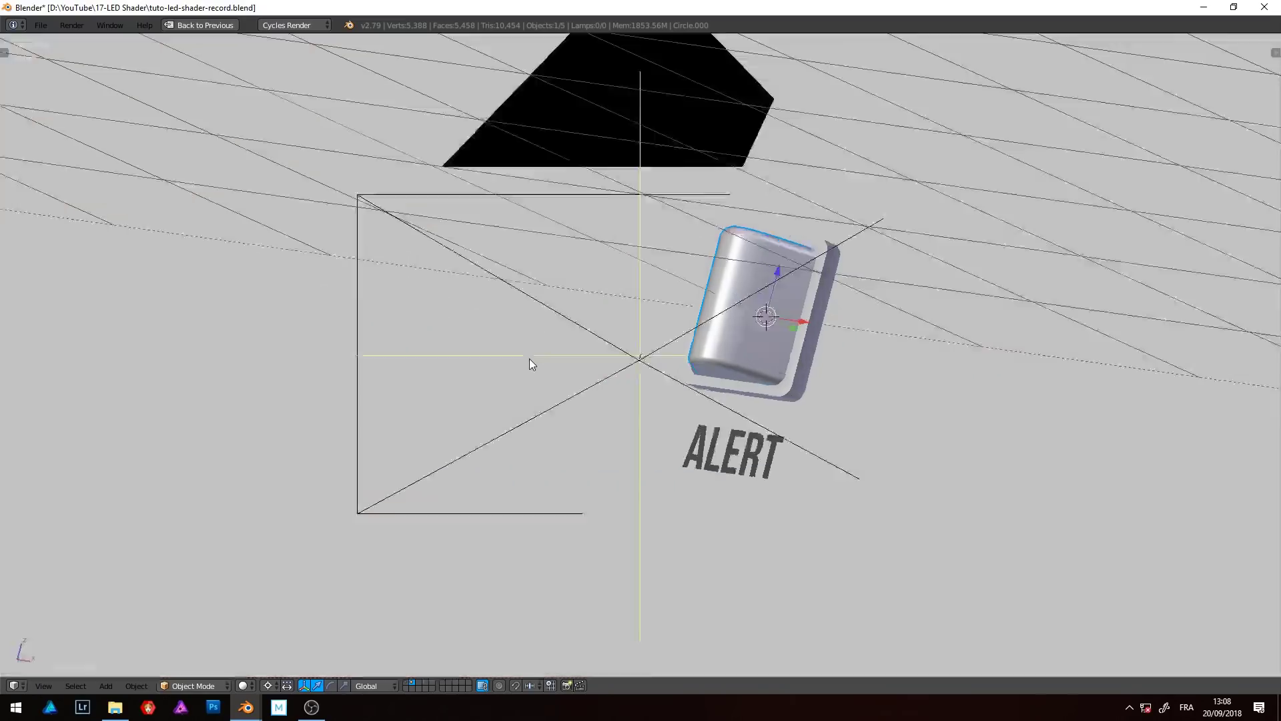
Orbit around the ALERT button, return to the camera view, and restore the split layout with the node editor
middle_click_drag(530, 358, 722, 341)
key("g")
right_click(552, 341)
key("KP_0")
middle_click_drag(587, 280, 647, 245)
key("KP_0")
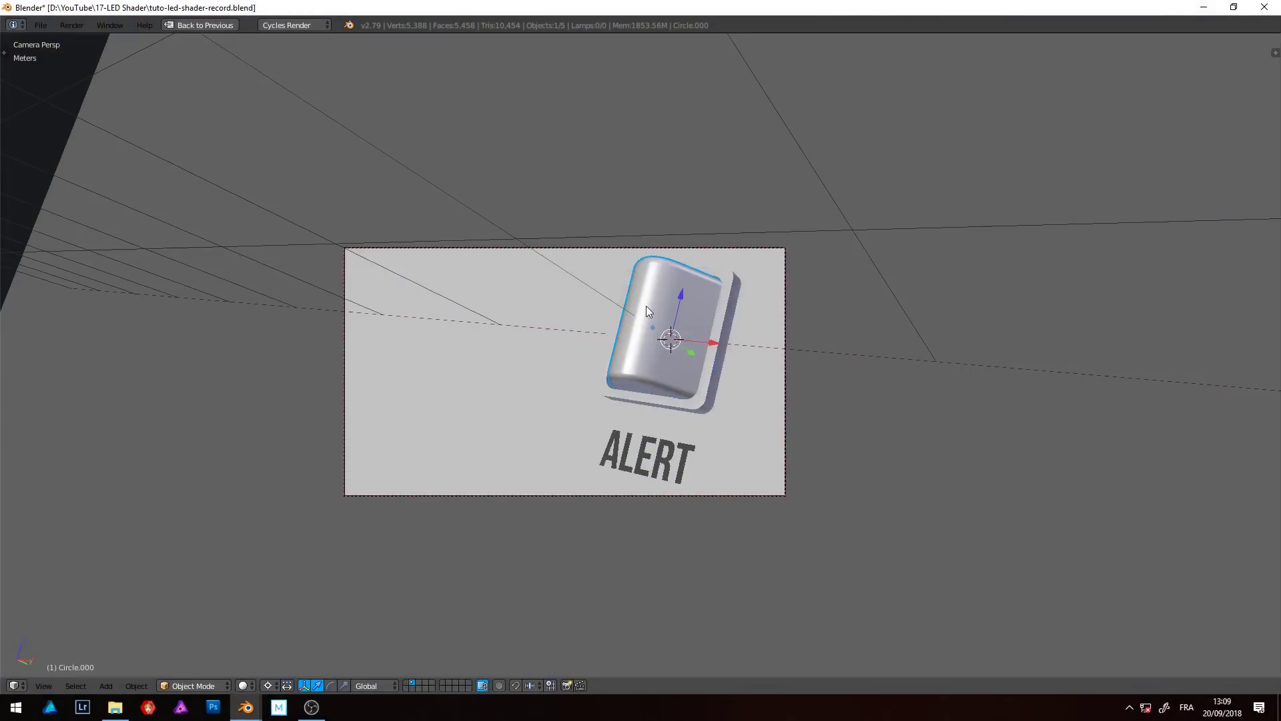
key("ctrl+Up")
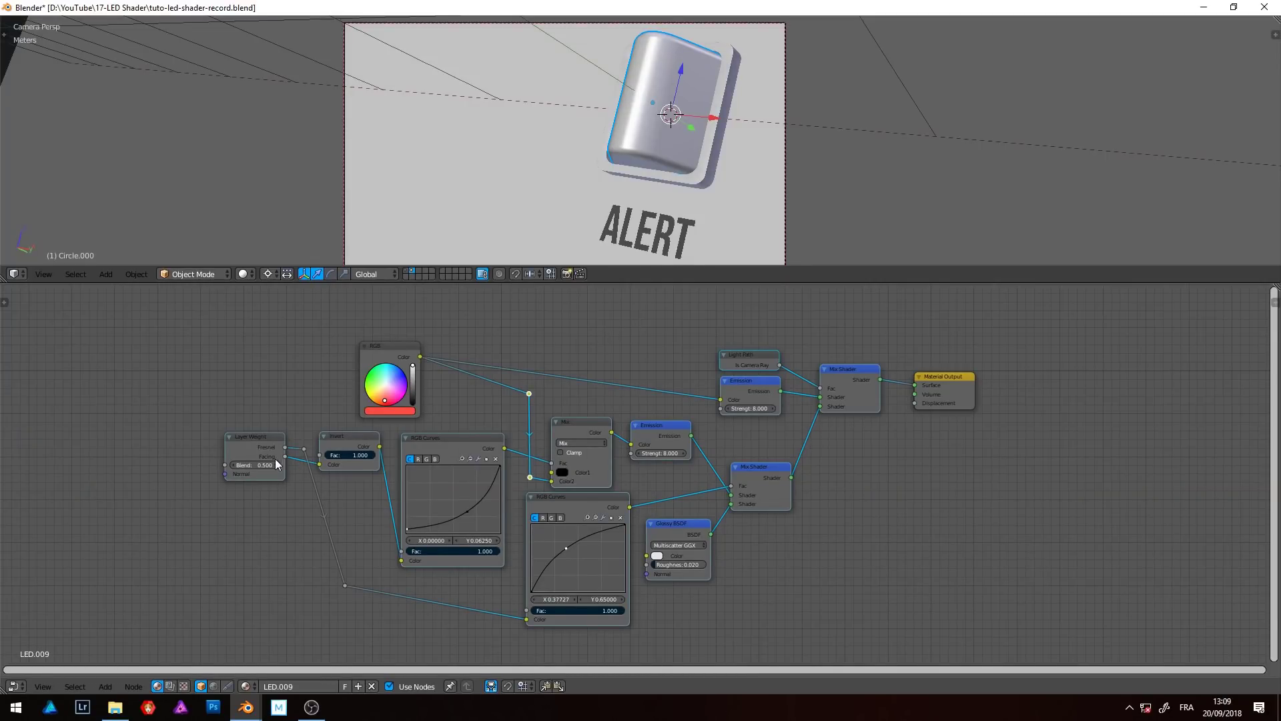
Dissolve the Invert node while keeping its link, and cut the Layer Weight's Facing link to the first RGB Curves node
left_click(250, 442)
scroll(238, 453, "up", 3)
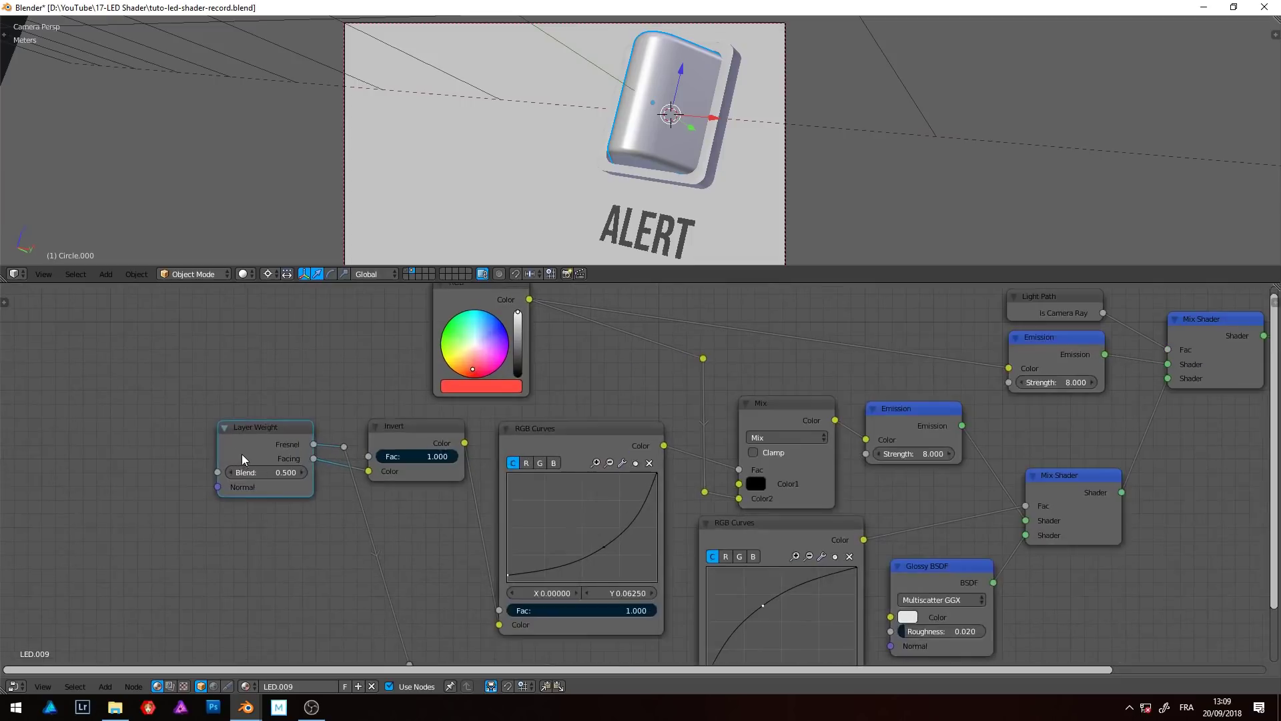
left_click(406, 434)
middle_click_drag(308, 453, 392, 383)
left_click_drag(392, 383, 295, 381)
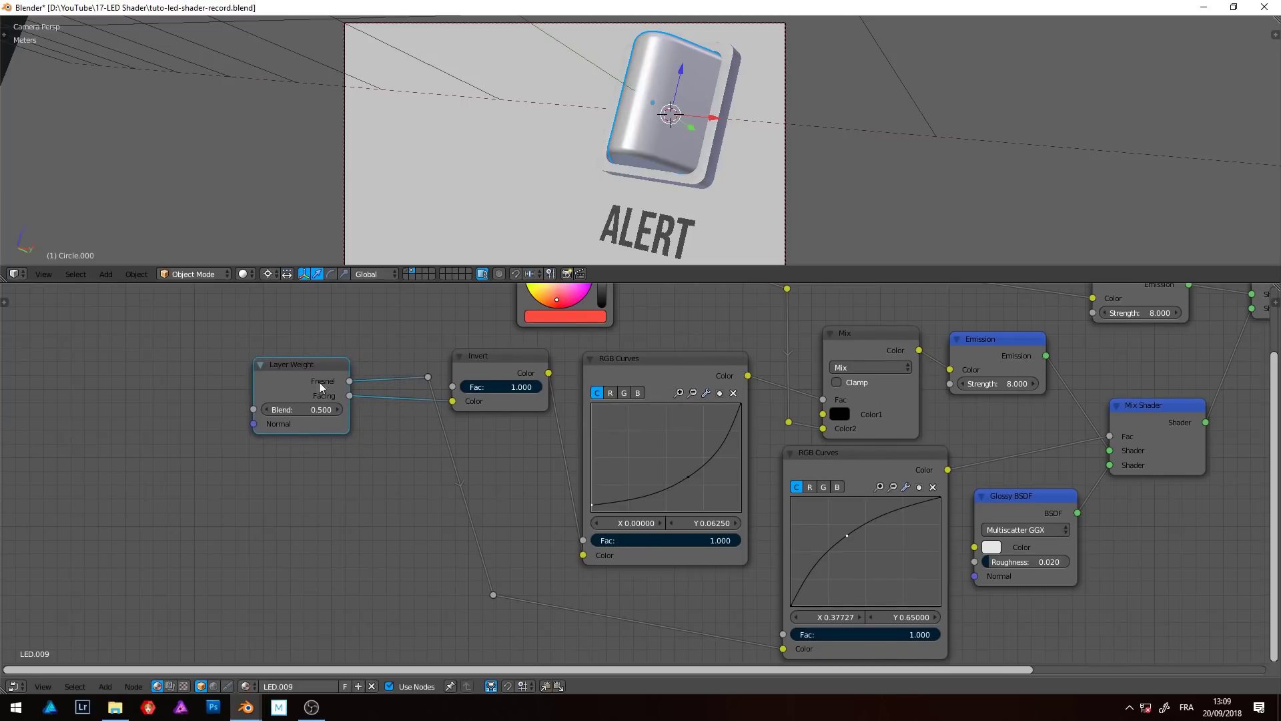
left_click(486, 368)
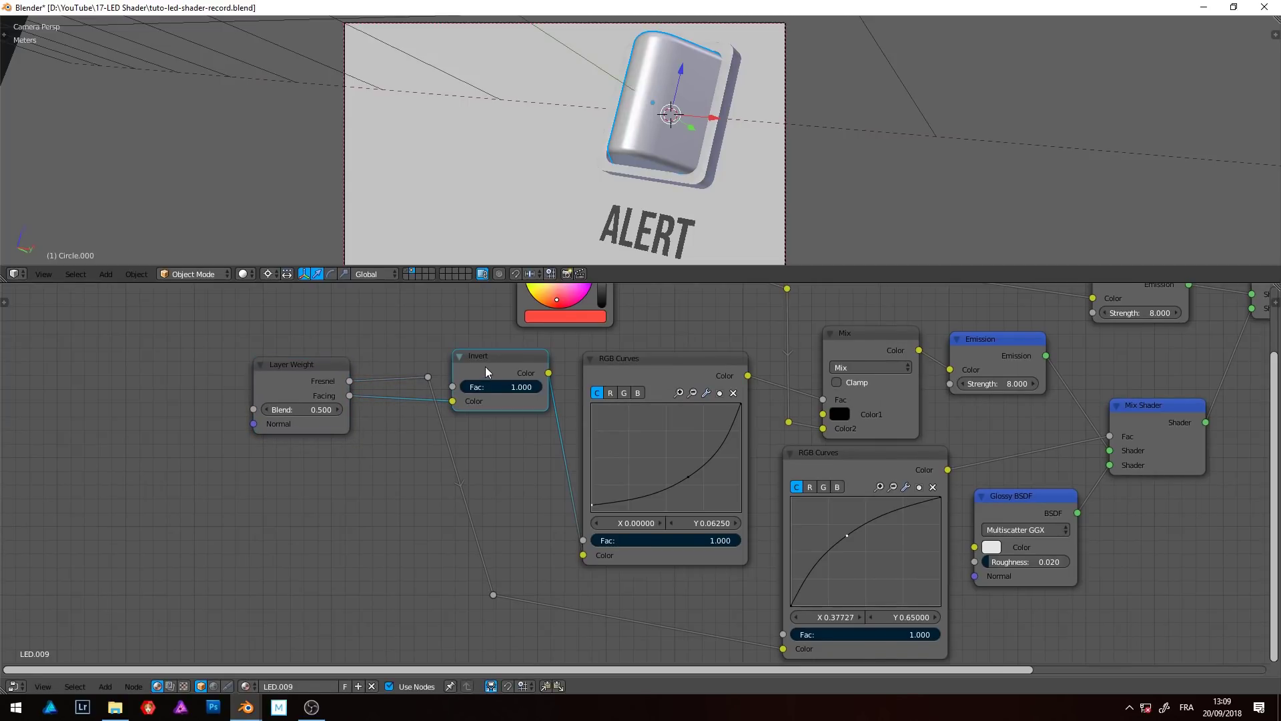
key("ctrl+x")
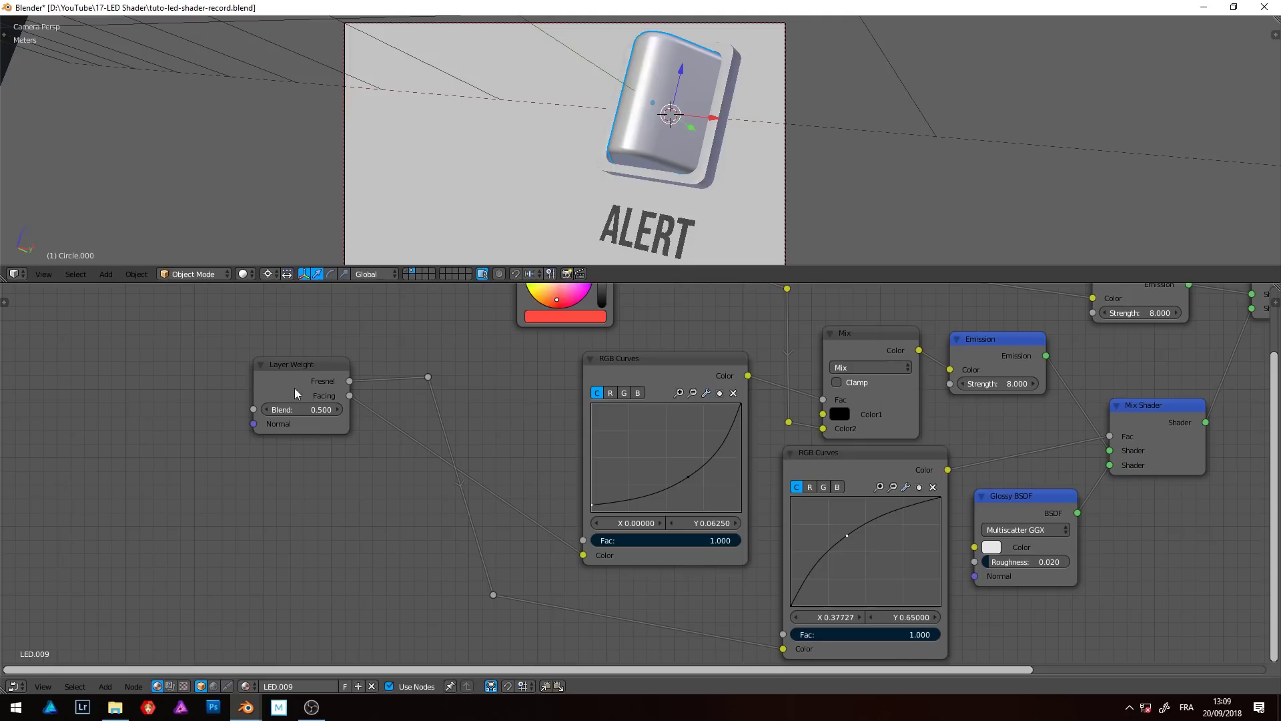
left_click_drag(314, 376, 260, 387)
right_click_drag(356, 422, 334, 475, "ctrl")
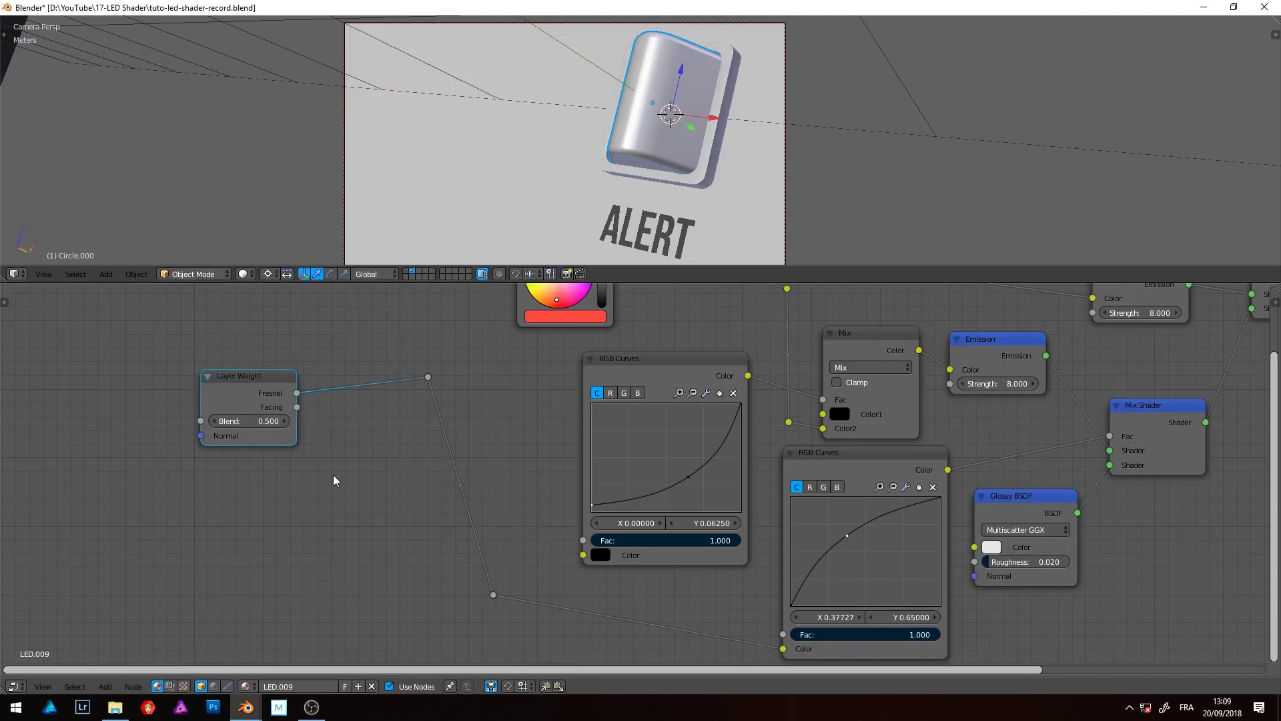
Dissolve the two reroute points on the Fresnel link and move the Layer Weight node beside the second RGB Curves node
left_click(428, 378)
left_click(493, 594, "shift")
key("ctrl+x")
left_click_drag(257, 388, 666, 642)
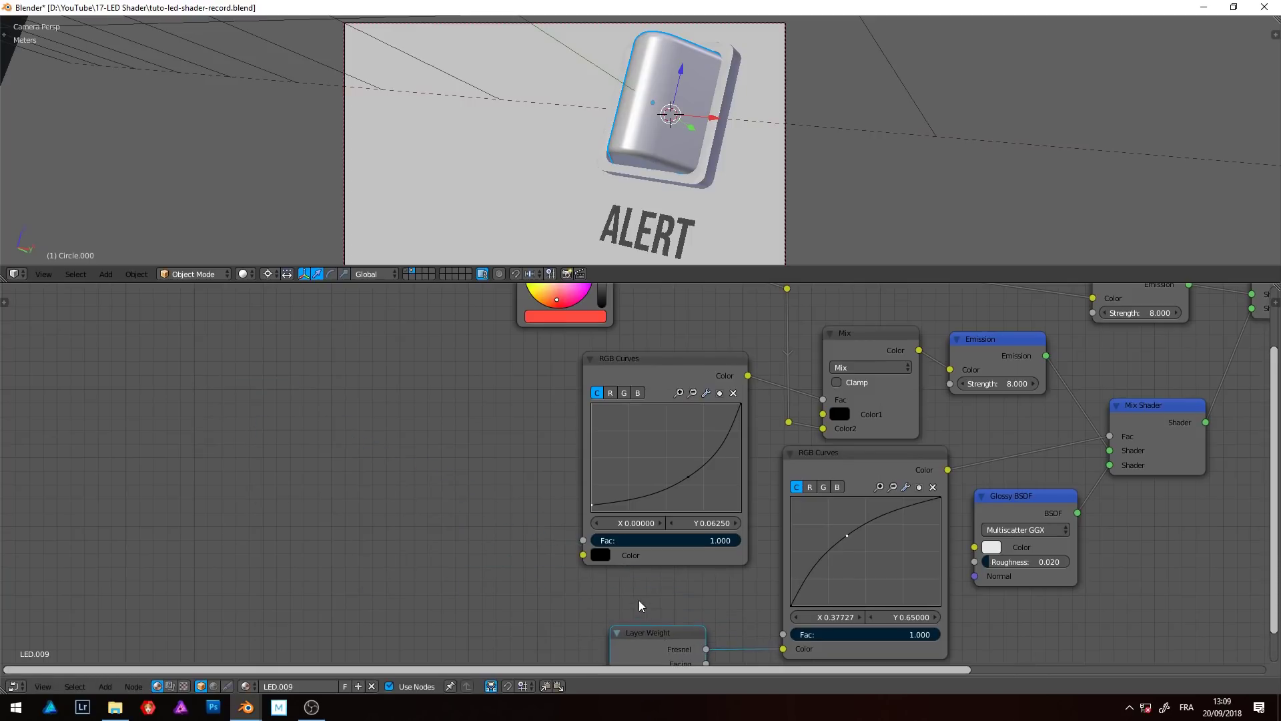
Add a Texture Coordinate node ahead of the first RGB Curves node and switch the viewport to rendered shading
scroll(571, 564, "down", 2)
key("shift+a")
left_click(310, 466)
type("te")
key("Down")
key("Return")
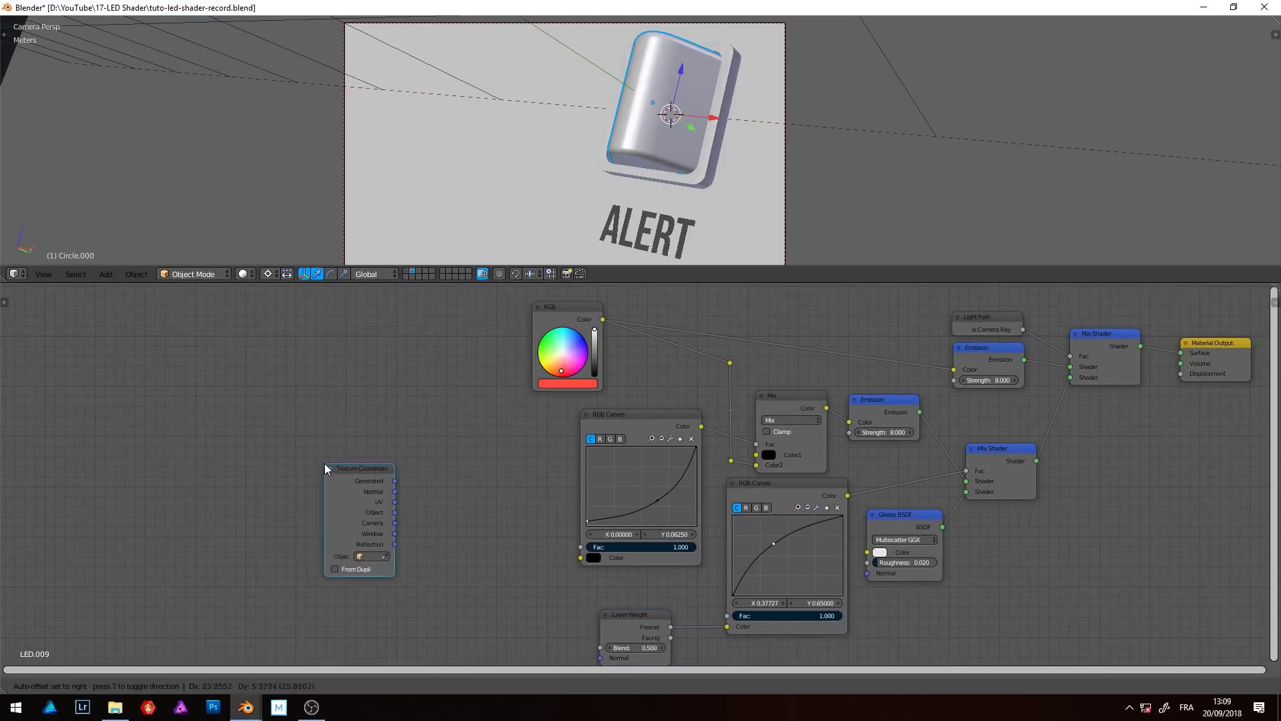
left_click(268, 454)
key("shift+z")
Add a Mapping node, connect the Texture Coordinate's Object output to its Vector, and shift both nodes aside to make room
key("shift+a")
type("map")
key("Down")
key("Return")
left_click(363, 445)
scroll(426, 485, "up", 7)
left_click_drag(281, 516, 316, 632)
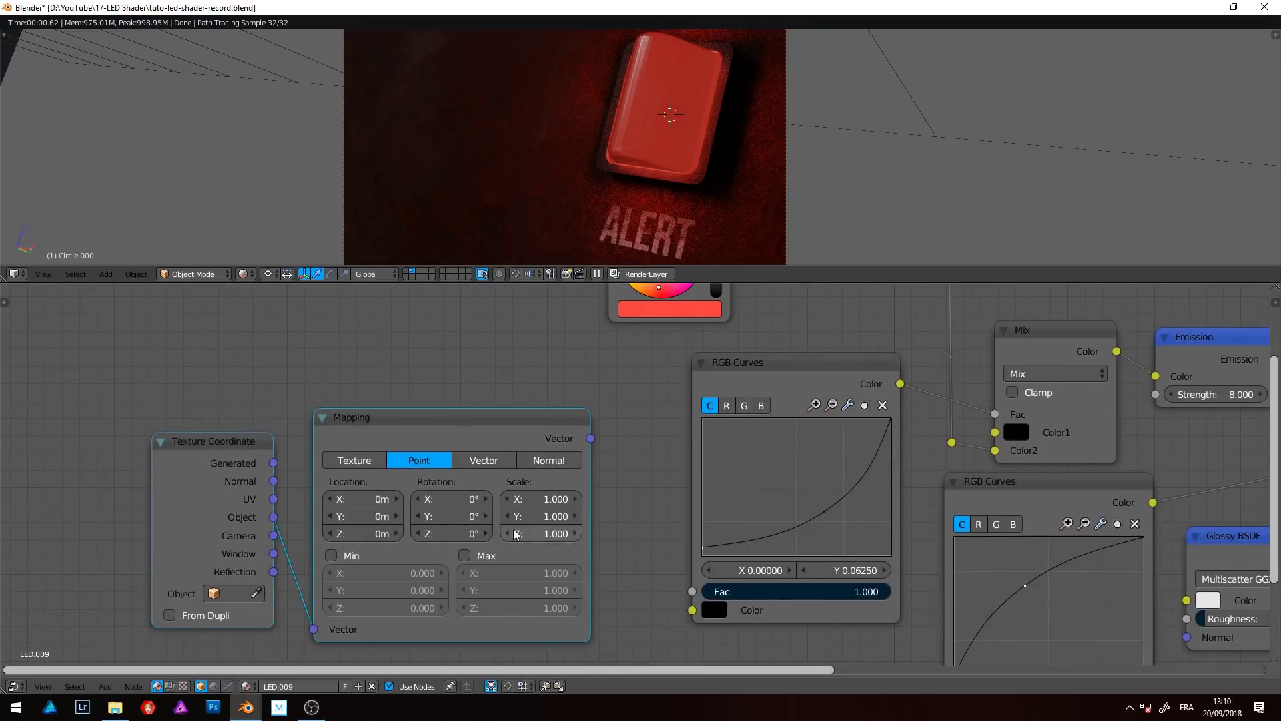
key("g")
left_click(303, 523)
Add a Gradient Texture fed by the Mapping node's Vector output and set its gradient type to Quadratic sphere
key("shift+a")
type("gra")
key("Return")
left_click(452, 419)
left_click_drag(381, 432, 453, 510)
left_click(500, 485)
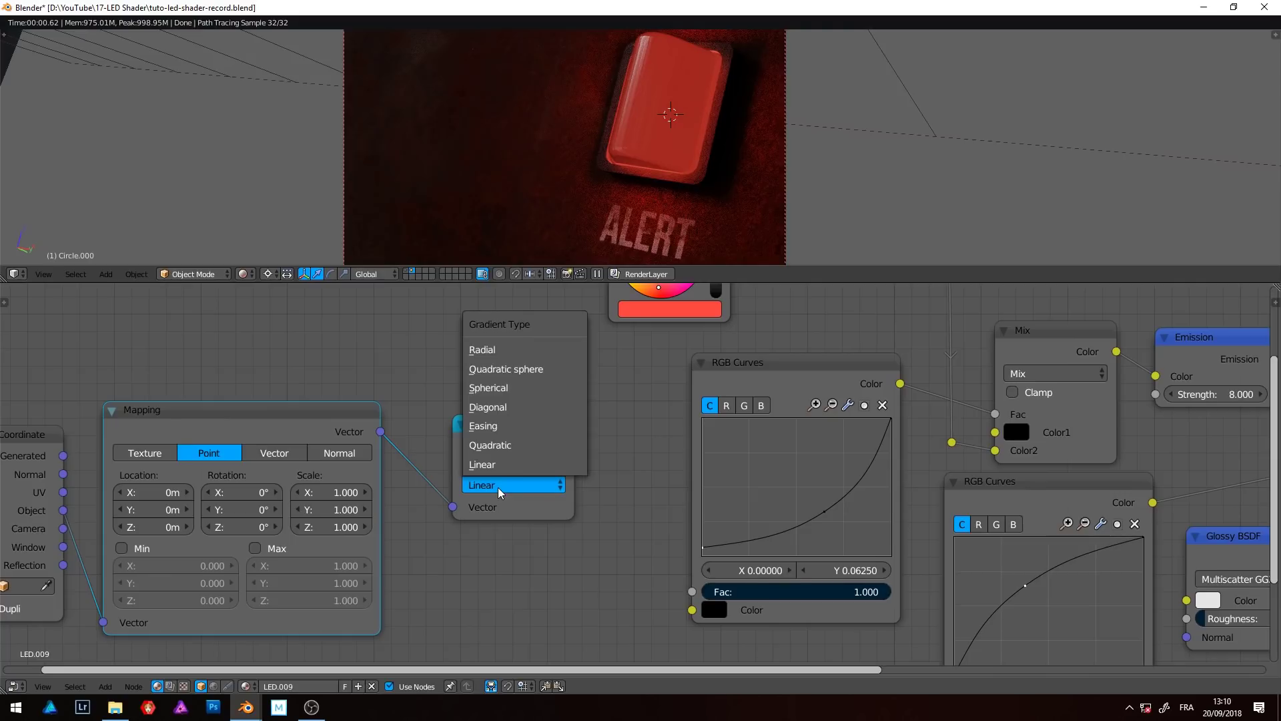
left_click(531, 368)
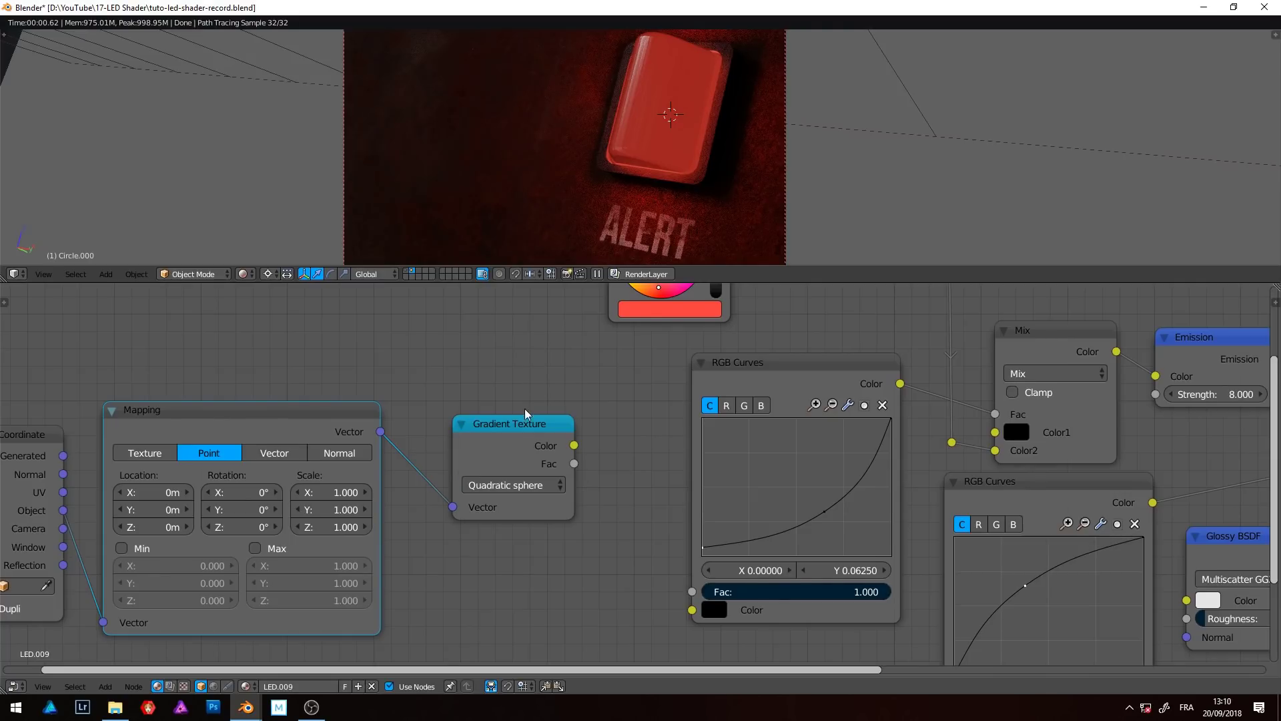
Set the Mapping scale to 2.520 on all axes while previewing the gradient, and connect the gradient's Fac to the first RGB Curves' Color
left_click(526, 442, "ctrl+shift")
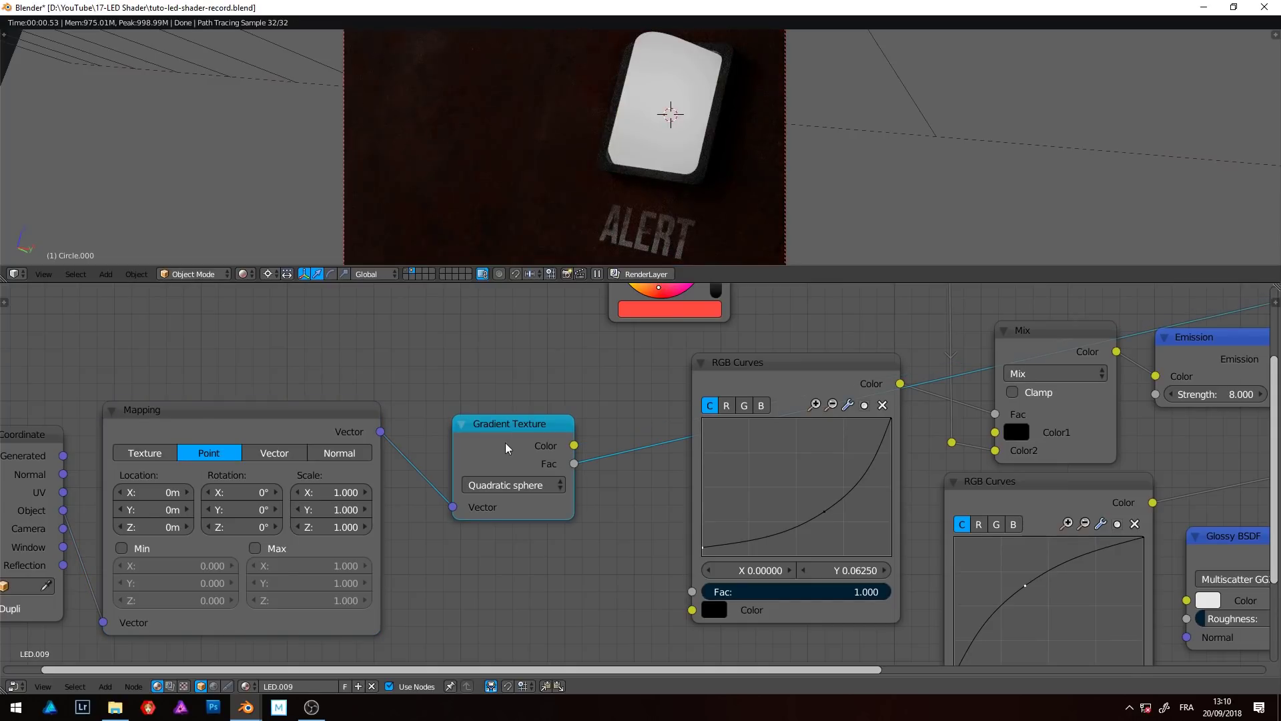
left_click_drag(350, 492, 432, 526)
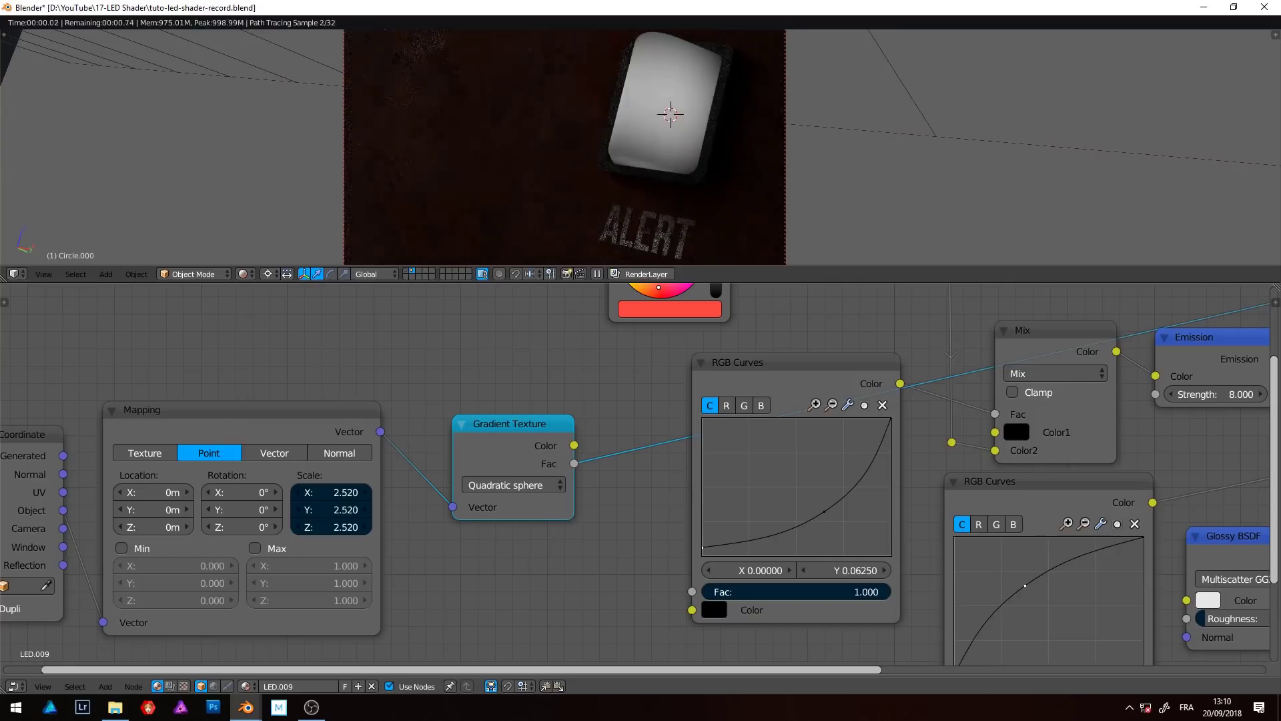
scroll(265, 481, "down", 1)
scroll(265, 482, "down", 1)
left_click_drag(509, 466, 603, 583)
Reshape the first RGB curve into an S with points at X 0.65909, Y 0.83125 and X 0.34545, Y 0.21250
middle_click_drag(932, 416, 666, 433)
left_click_drag(443, 523, 443, 466)
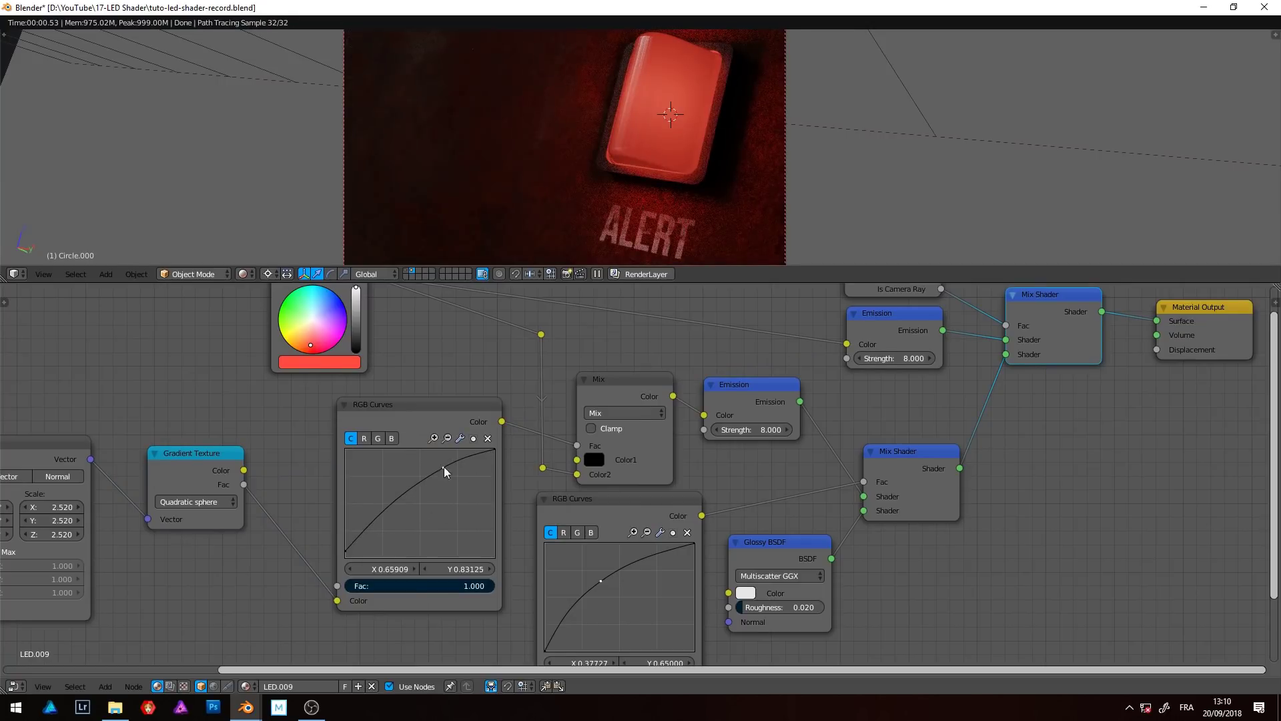
left_click_drag(367, 543, 397, 534)
Set the strength of both Emission nodes to 32
middle_click_drag(327, 516, 215, 574)
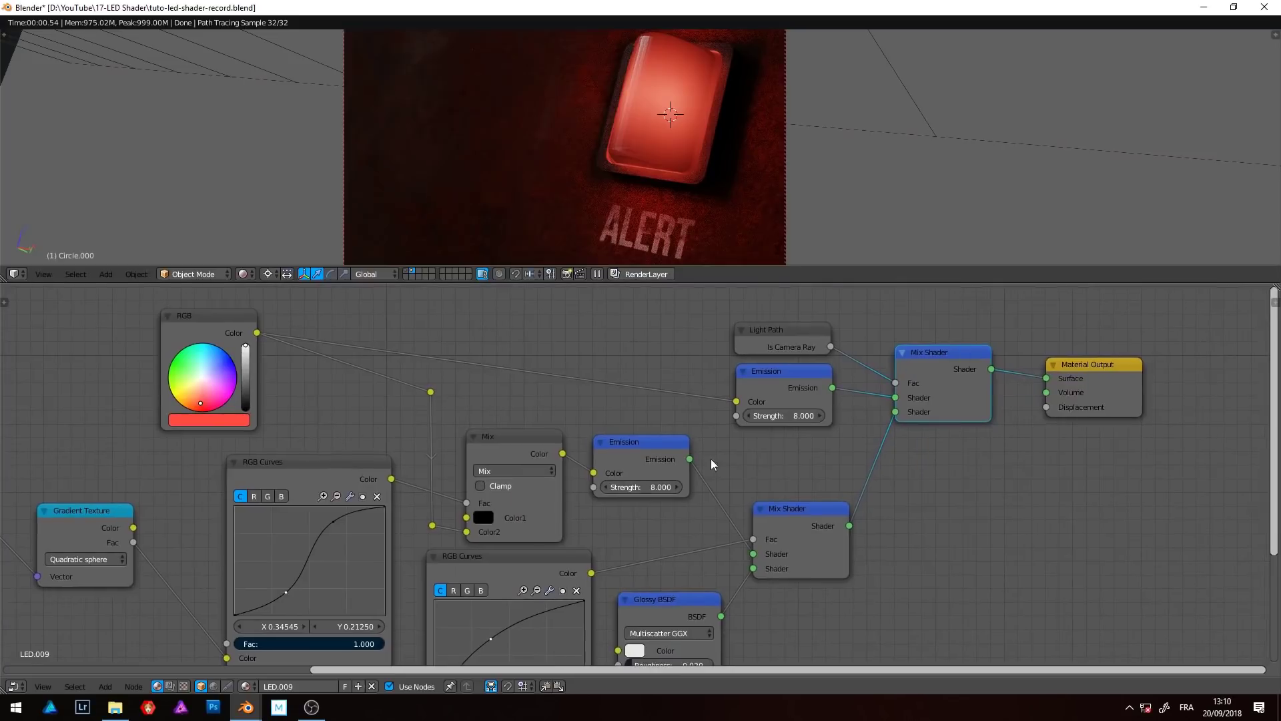
type("32")
key("Return")
key("ctrl+c")
key("ctrl+v")
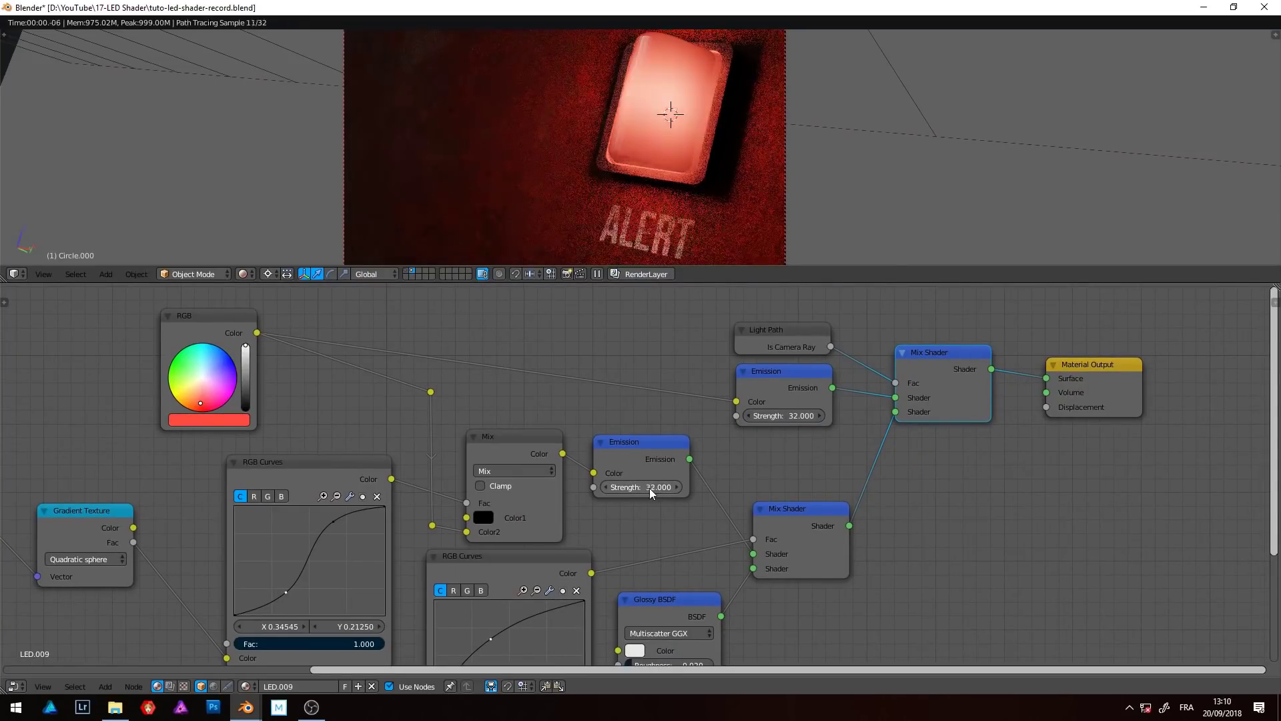
Set the Mapping scale to 2.620 on all axes and move the first RGB curve's lower point to X 0.26364, Y 0.22500
middle_click_drag(480, 496, 696, 453)
scroll(280, 471, "down", 2)
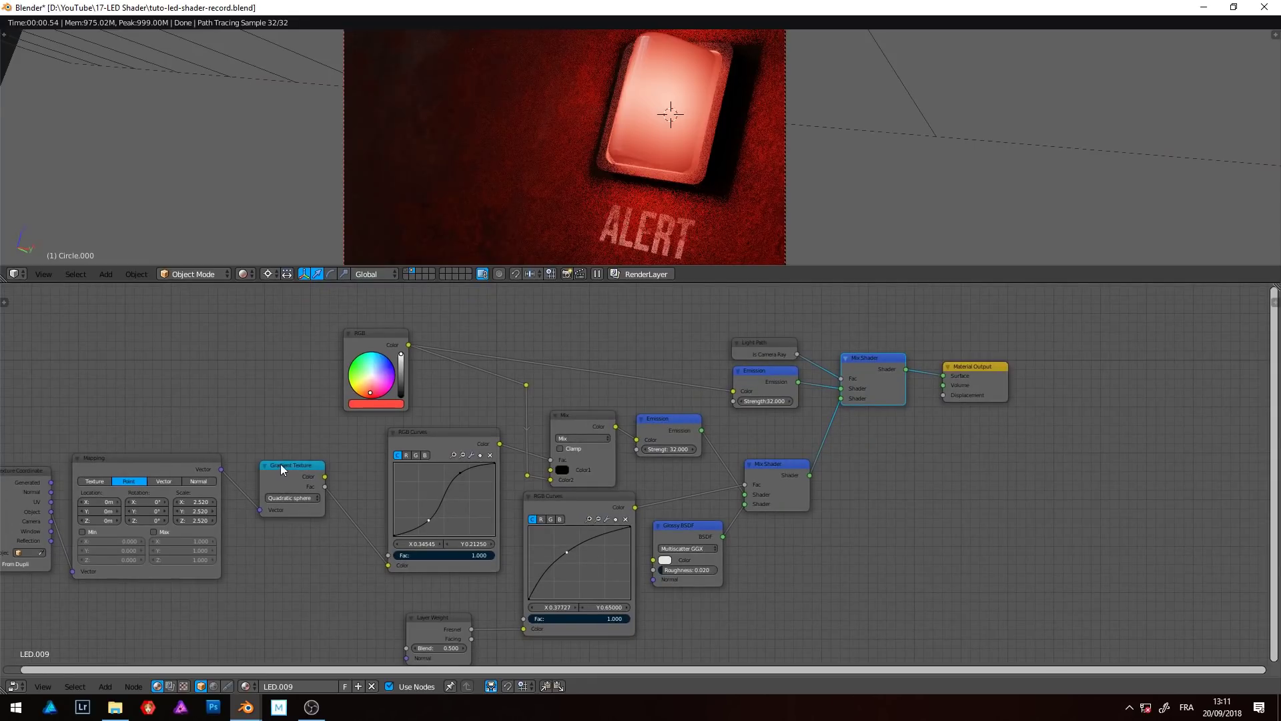
middle_click_drag(306, 461, 433, 427)
scroll(238, 510, "up", 7)
left_click_drag(369, 440, 375, 472)
left_click_drag(773, 472, 759, 471)
scroll(746, 474, "down", 6)
middle_click_drag(749, 462, 450, 440)
scroll(591, 462, "down", 2)
scroll(667, 46, "up", 2)
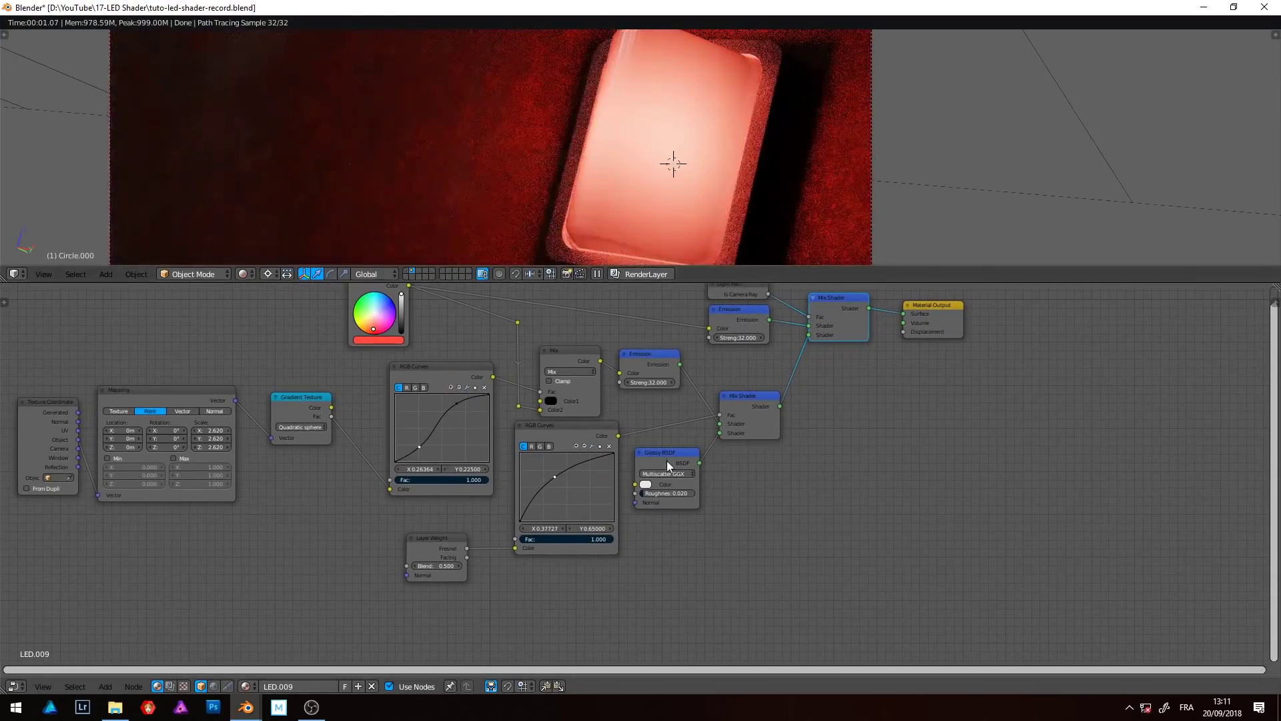
Add a Magic Texture below the second RGB Curves node and connect the Texture Coordinate's Object output to its Vector
left_click(668, 461)
key("shift+a")
left_click(772, 502)
type("mag")
key("Down")
key("Return")
left_click(551, 571)
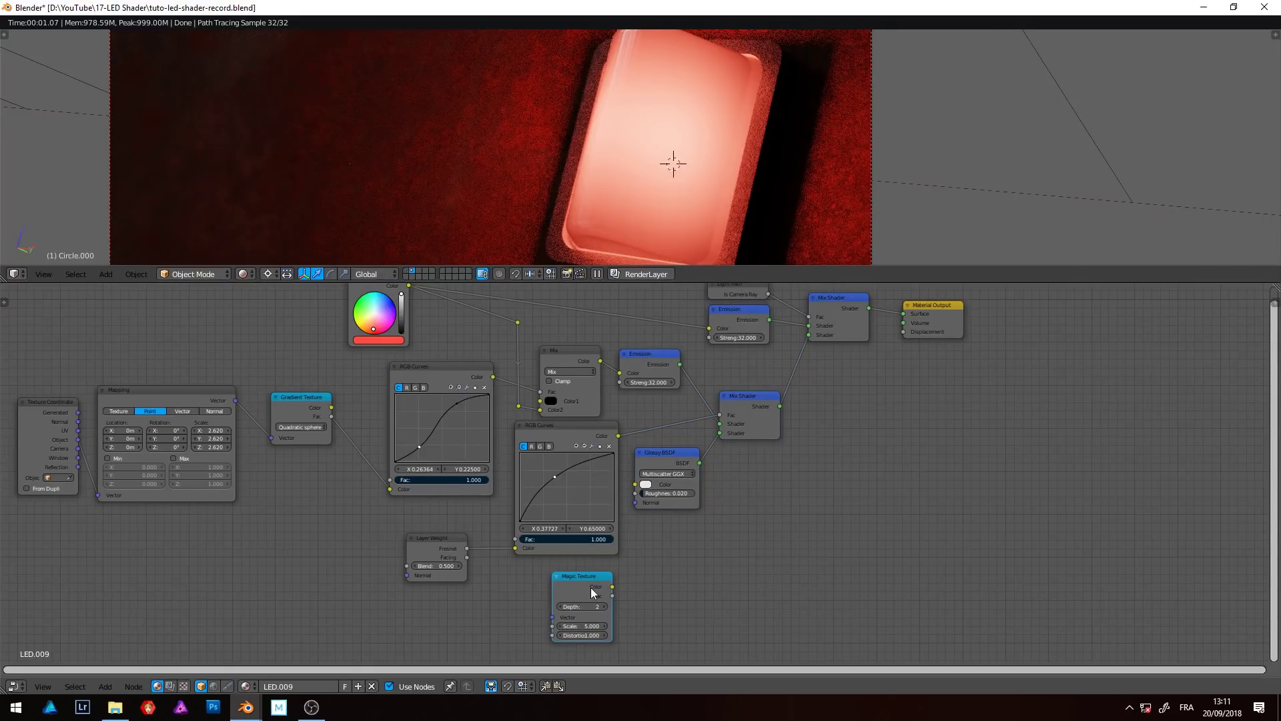
left_click_drag(79, 440, 547, 617)
Preview the Magic Texture's Fac output on the button and set its distortion to 2.000 and scale to 39.900
scroll(560, 651, "up", 2)
left_click(617, 532, "ctrl+shift")
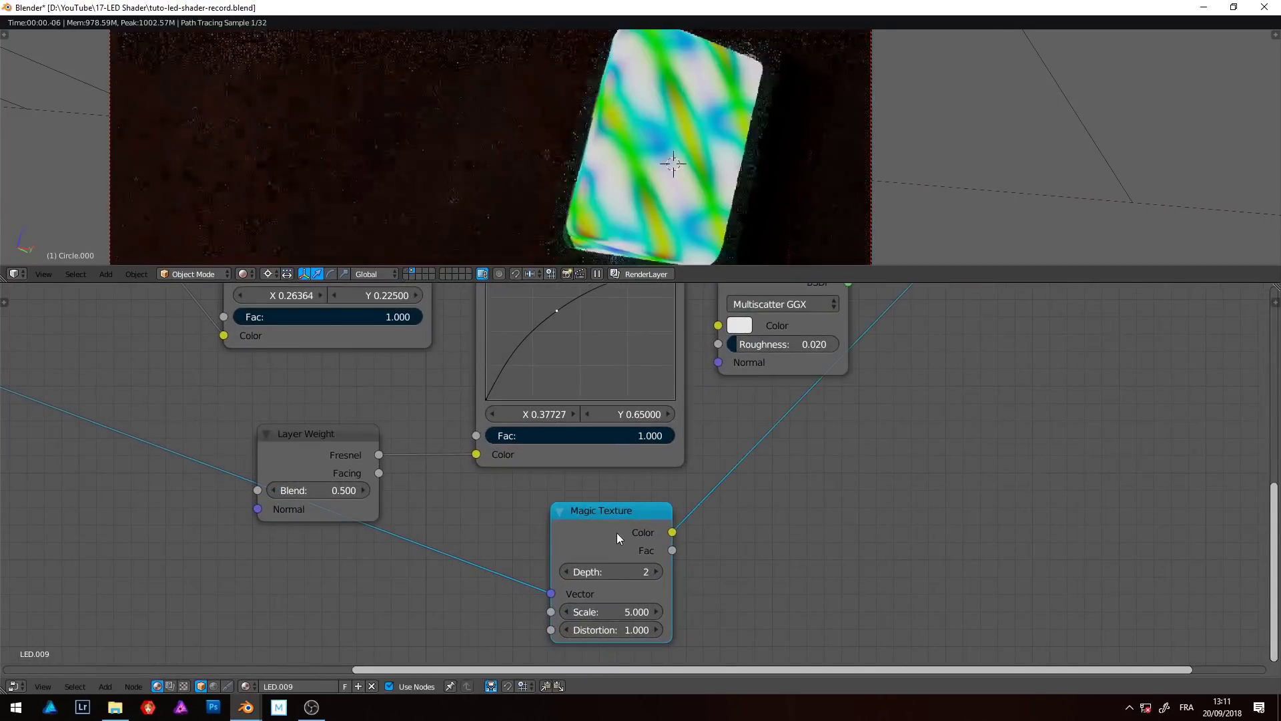
left_click(617, 533, "ctrl+shift")
left_click_drag(595, 629, 659, 610)
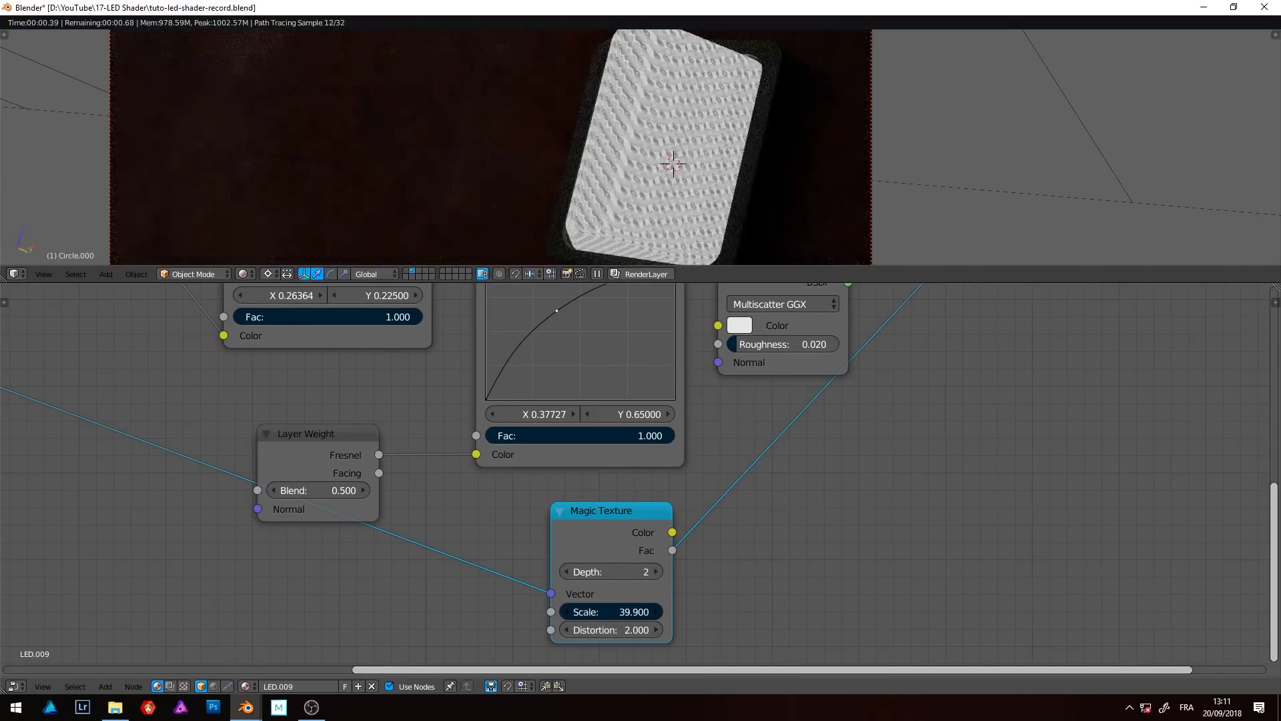
Add a Bump node below the Glossy BSDF and connect the Magic Texture's Fac output to its Height
middle_click_drag(616, 513, 421, 569)
key("shift+a")
left_click(587, 544)
type("bump")
key("Return")
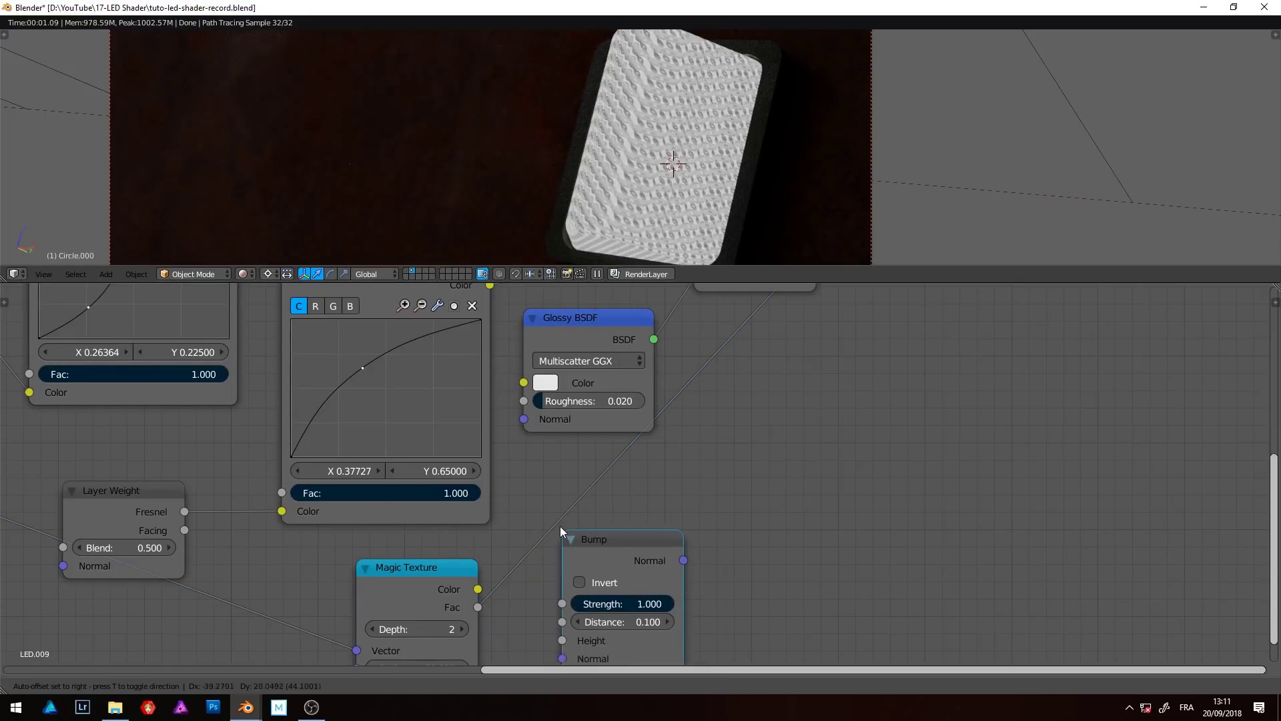
left_click(542, 502)
left_click_drag(477, 607, 547, 611)
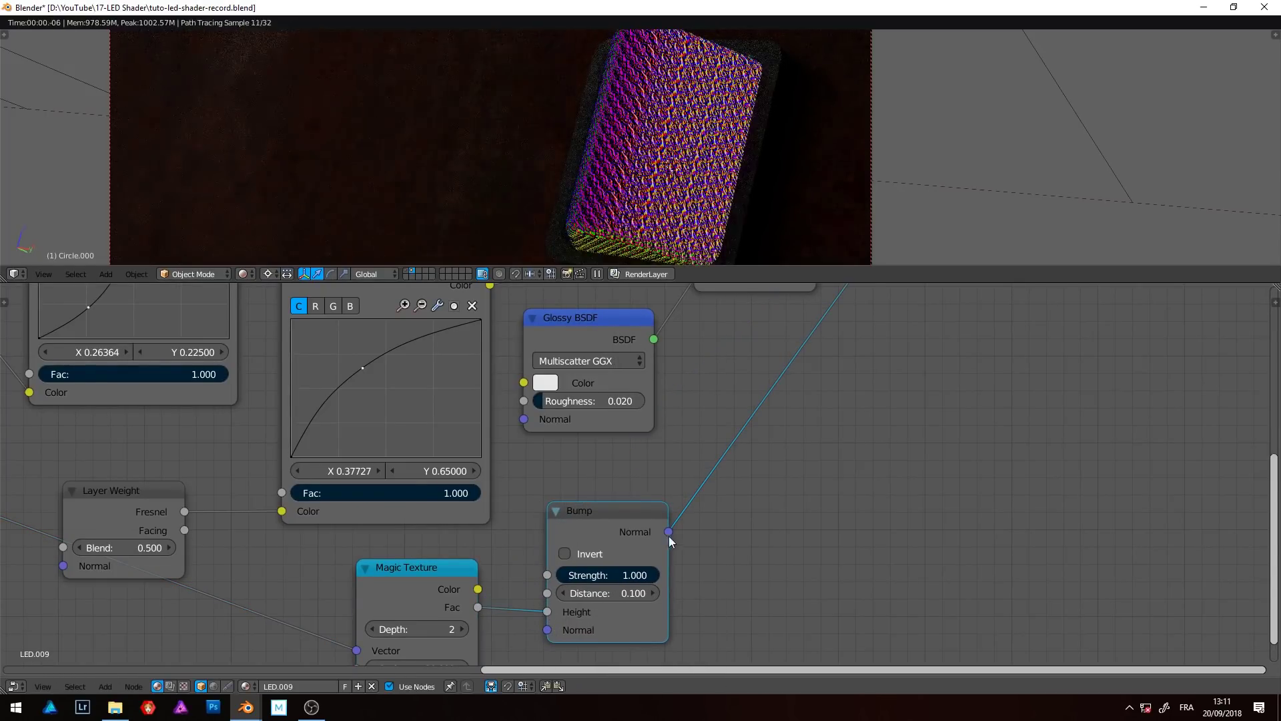
Connect the Bump node's Normal output to the Glossy BSDF's Normal and set the bump strength to 0.1
left_click_drag(668, 531, 524, 419)
left_click(611, 574)
type(".1")
key("Return")
Reconnect the final Mix Shader to the Material Output in place of the bump preview
middle_click_drag(715, 396, 597, 579)
scroll(597, 579, "down", 2)
scroll(597, 579, "down", 5)
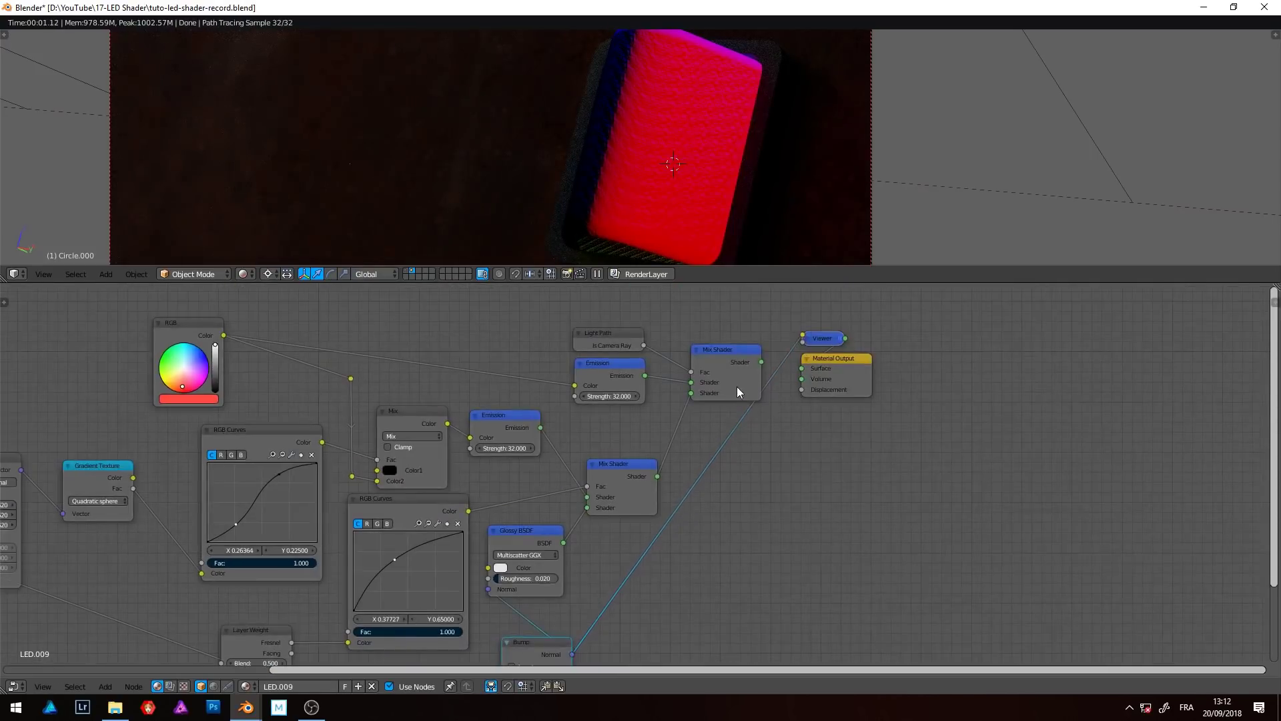
left_click(736, 387, "ctrl+shift")
middle_click_drag(609, 465, 692, 299)
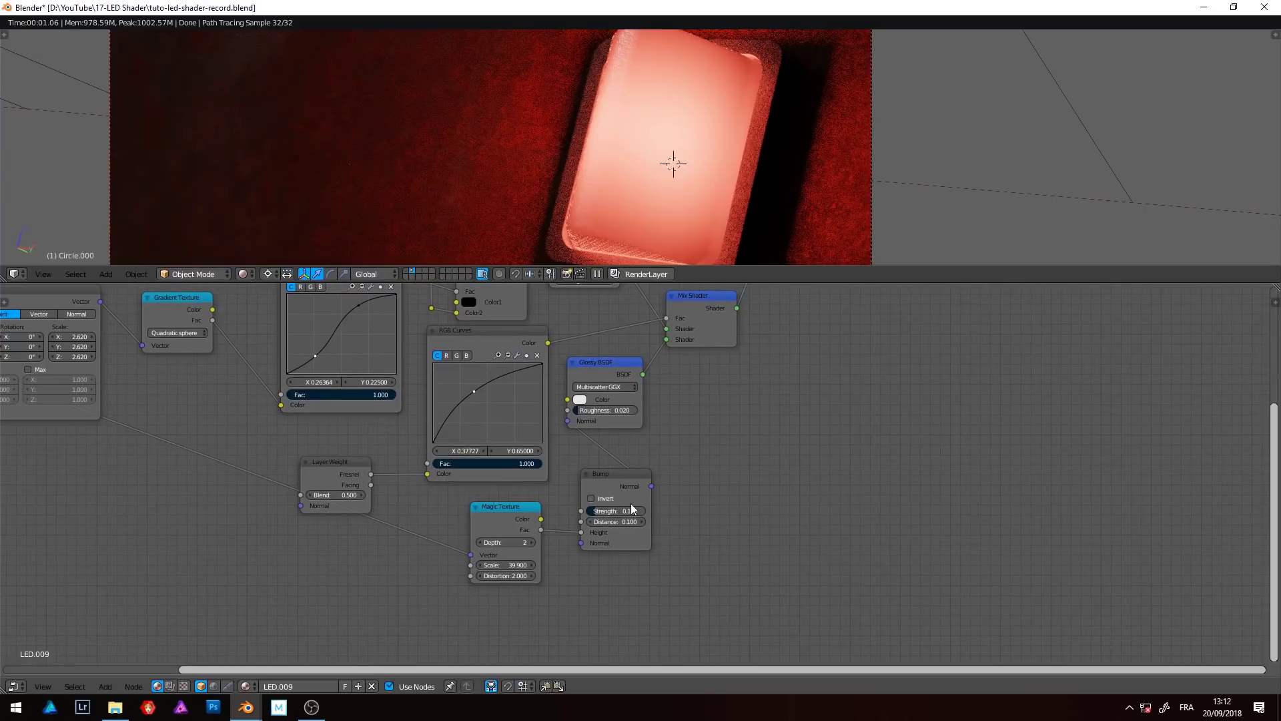